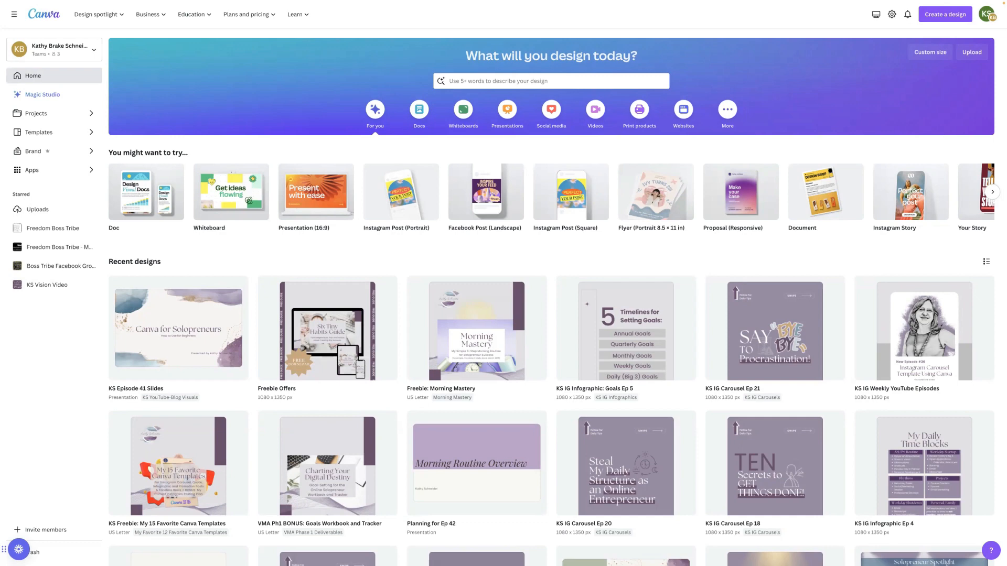
Open the KS IG Carousels folder inside the KS Instagram project folder
left_click(42, 114)
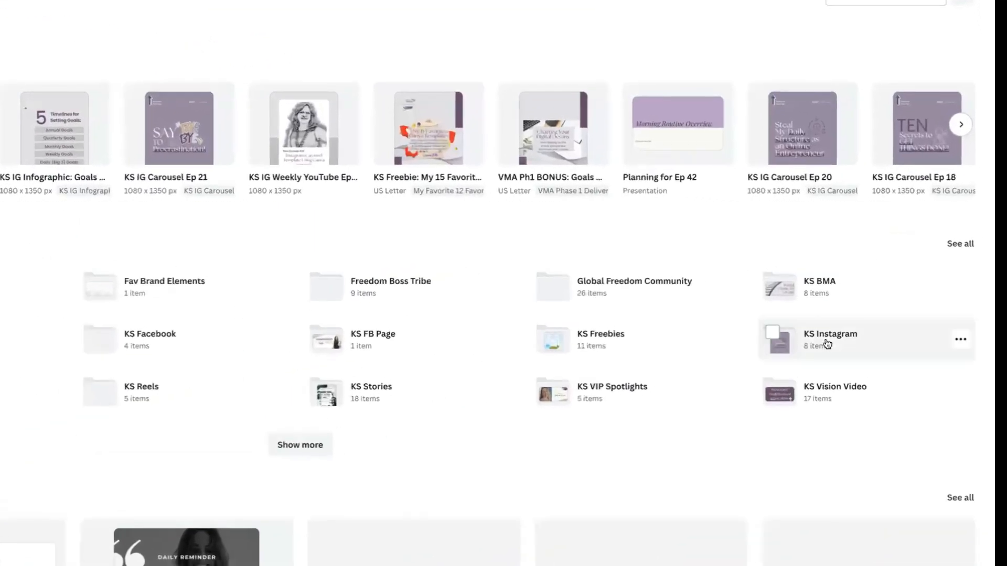
left_click(827, 343)
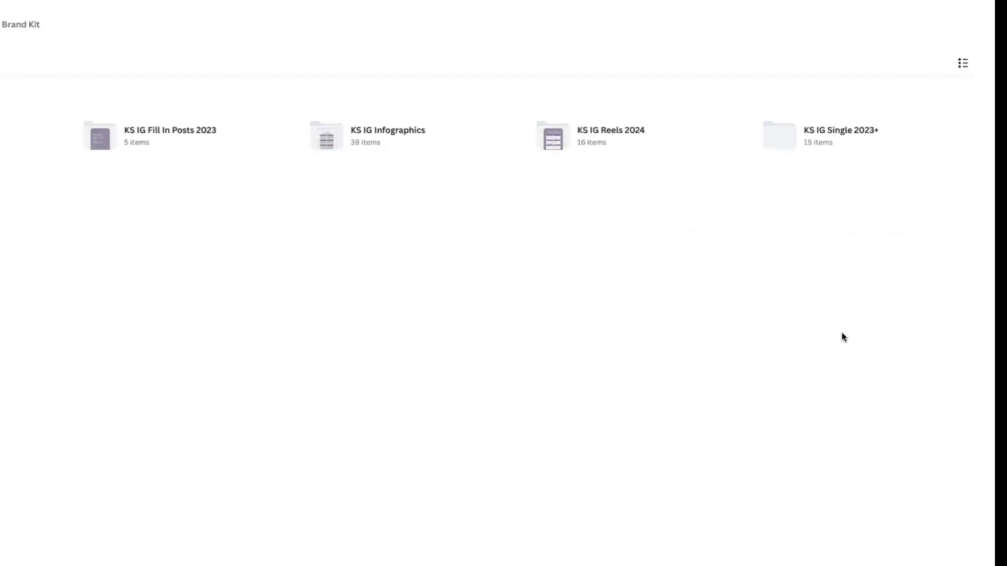
left_click(121, 132)
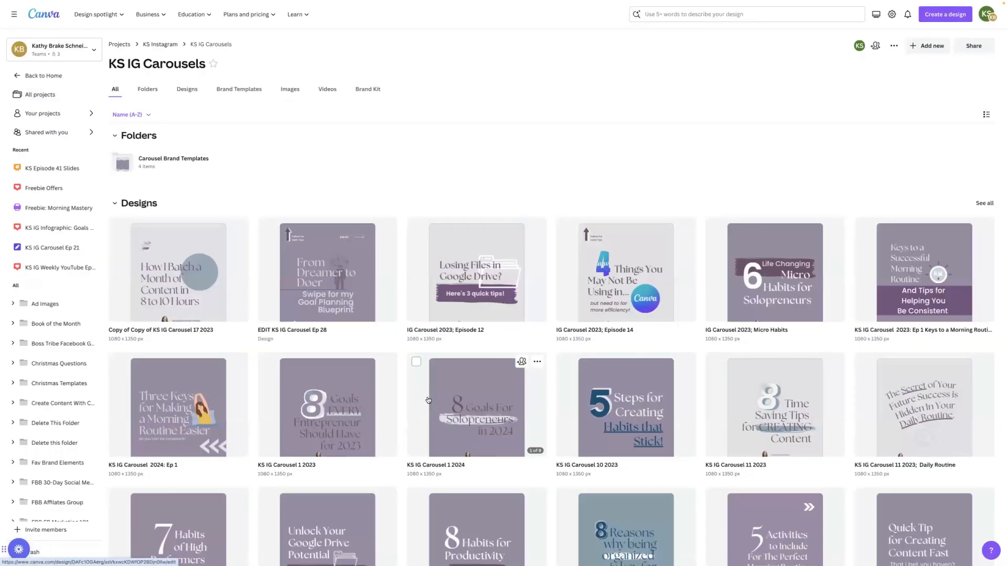
Look through the finished carousel designs in the KS IG Carousels folder and return to the start of the list
scroll(428, 400, "down", 4)
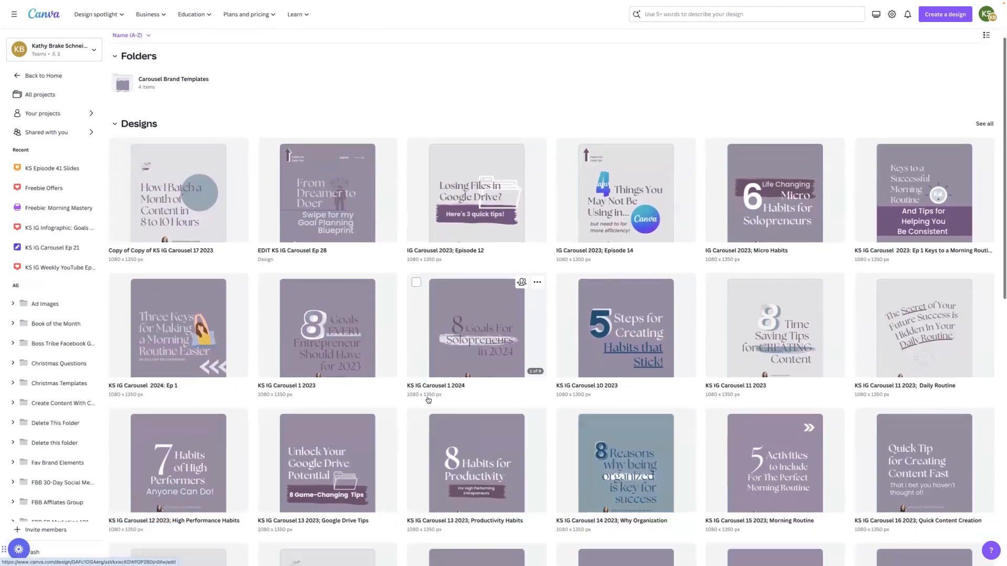
scroll(428, 400, "down", 6)
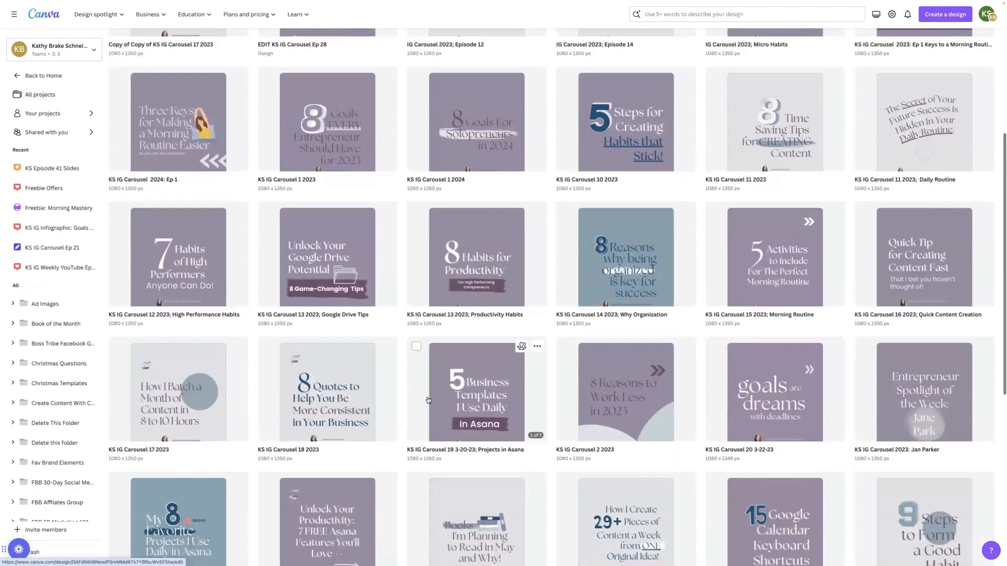
scroll(428, 400, "down", 7)
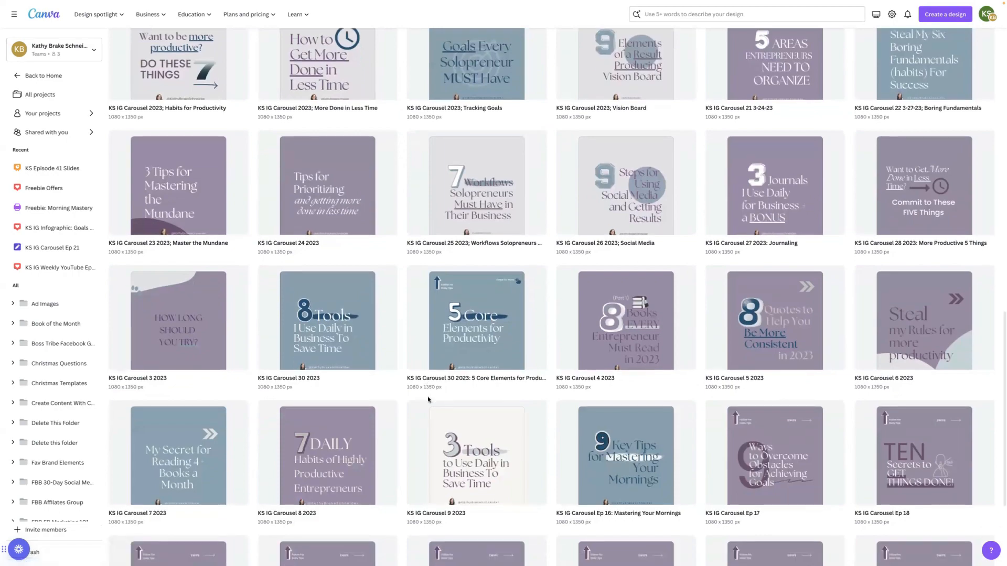
scroll(428, 400, "down", 2)
scroll(427, 400, "down", 4)
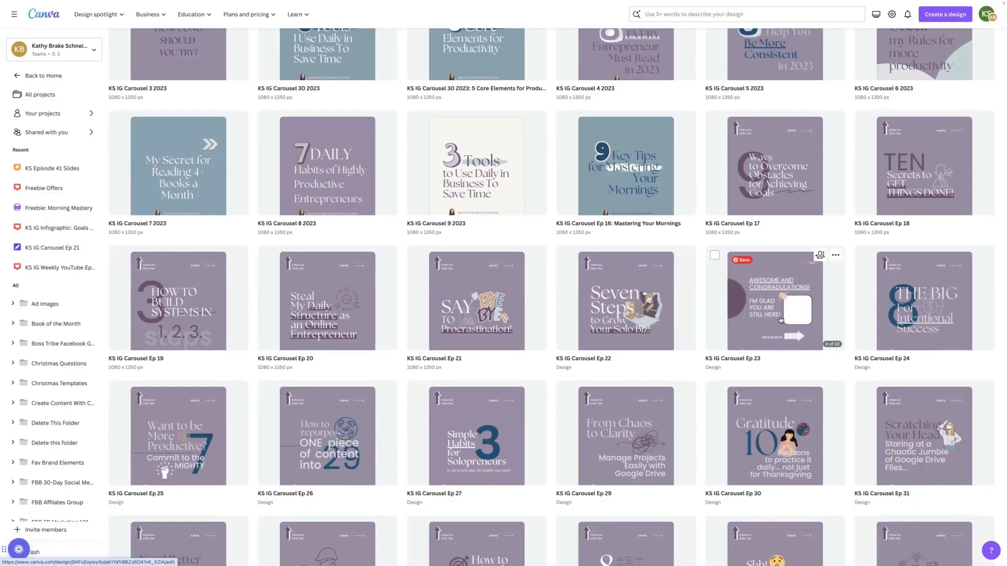
scroll(836, 328, "up", 3)
scroll(780, 319, "up", 5)
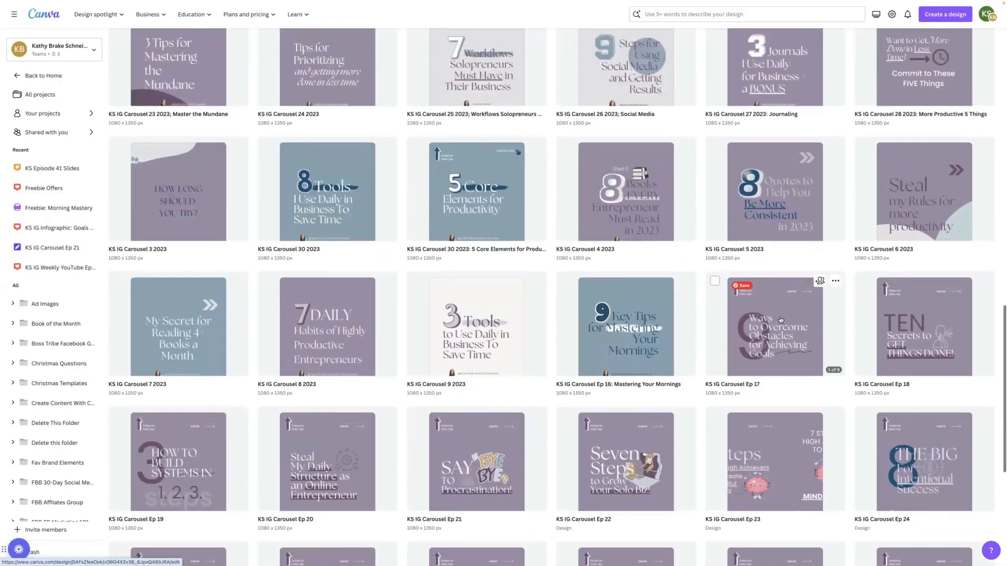
scroll(780, 320, "up", 1)
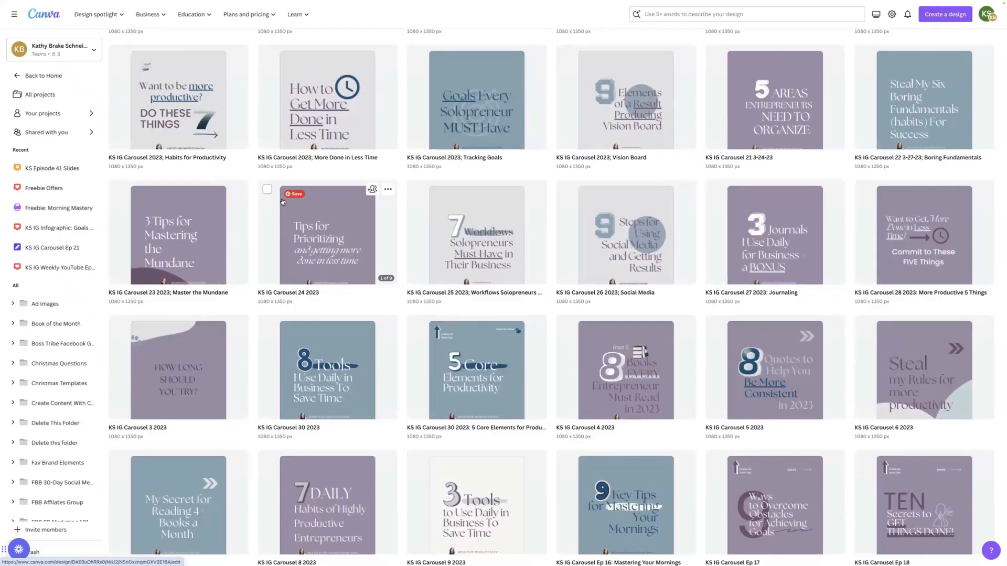
scroll(283, 202, "up", 9)
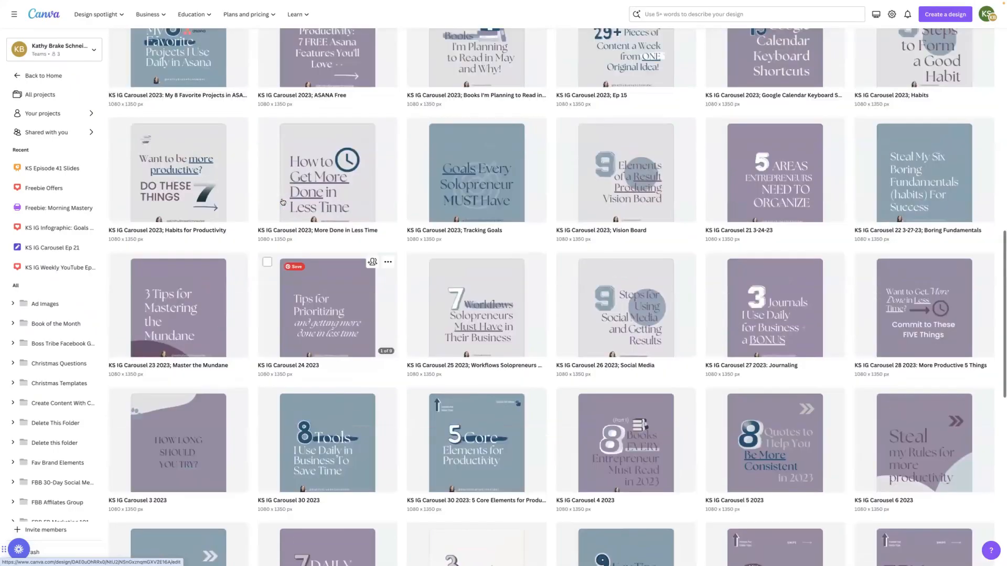
scroll(282, 202, "up", 2)
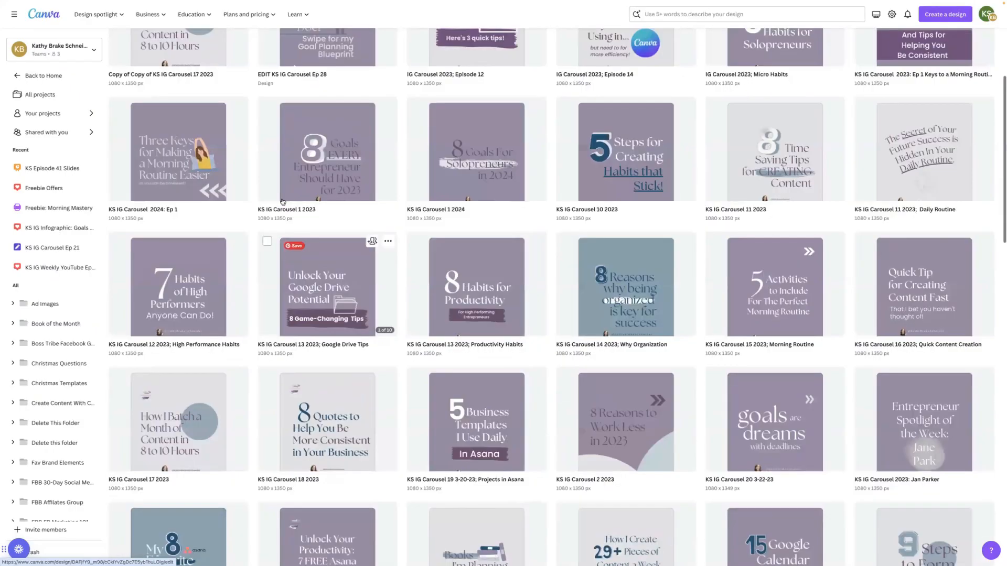
scroll(283, 202, "up", 4)
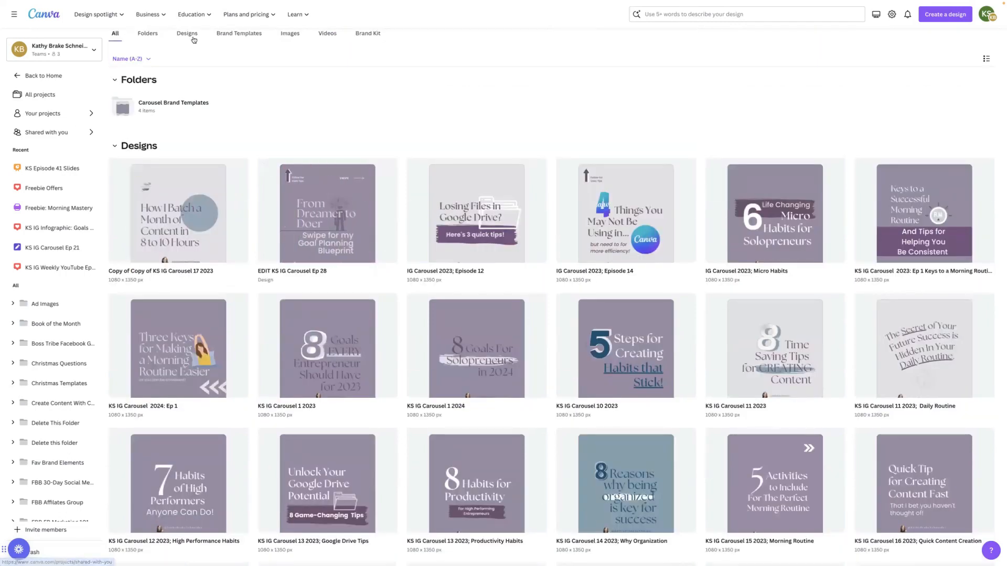
Return to the home page and create a blank Instagram Post (Portrait) design, declining to open it in the desktop app
left_click(36, 77)
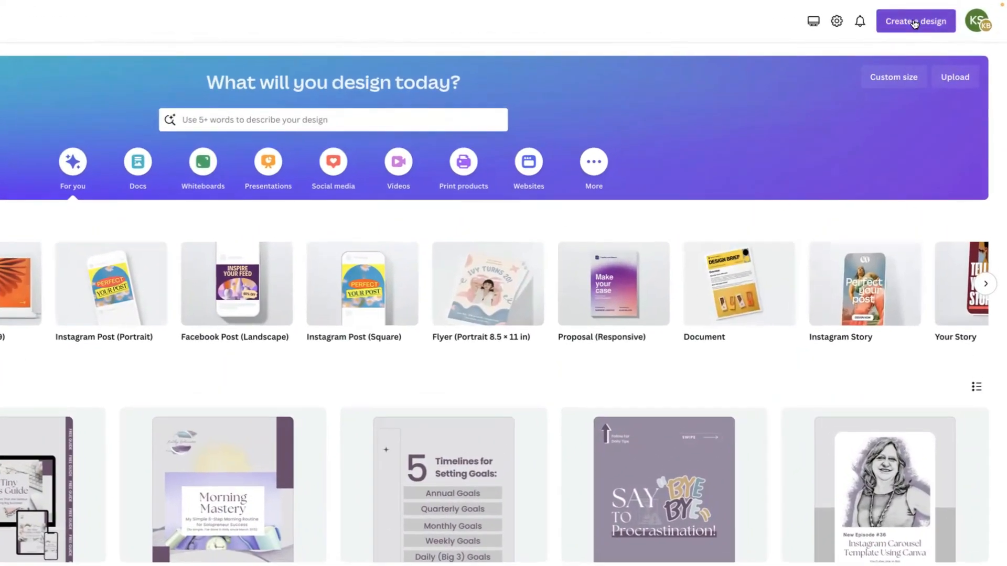
left_click(914, 22)
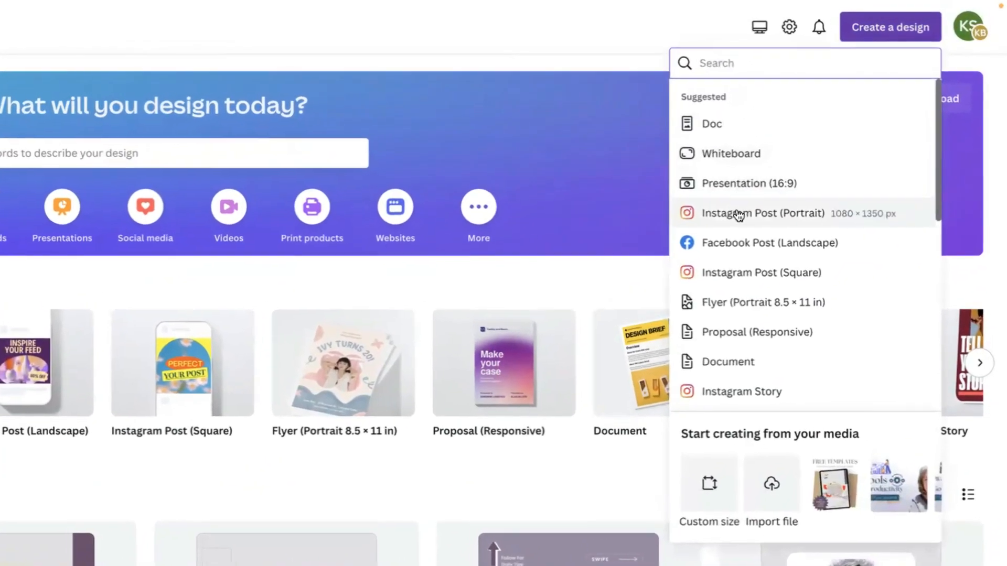
left_click(732, 218)
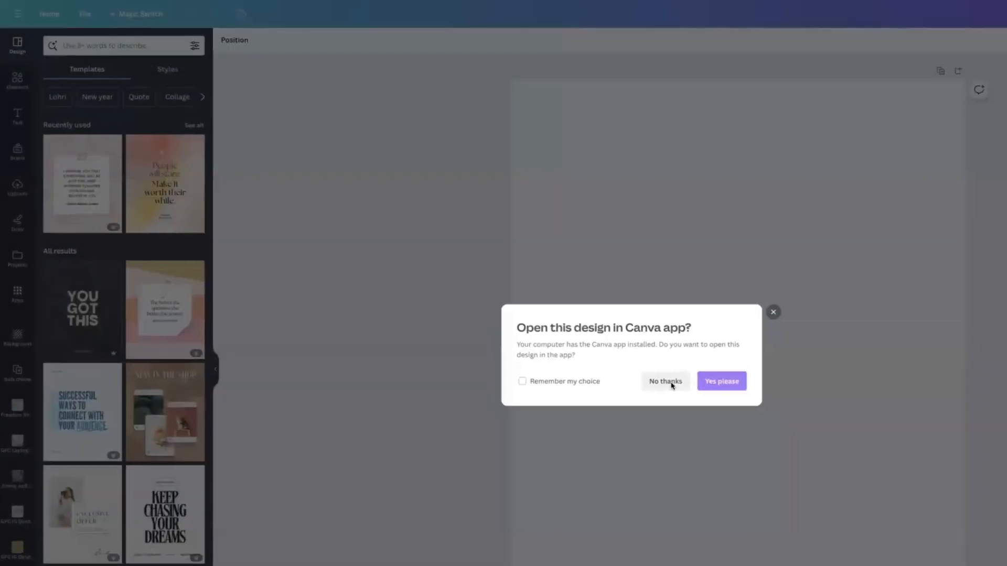
left_click(609, 348)
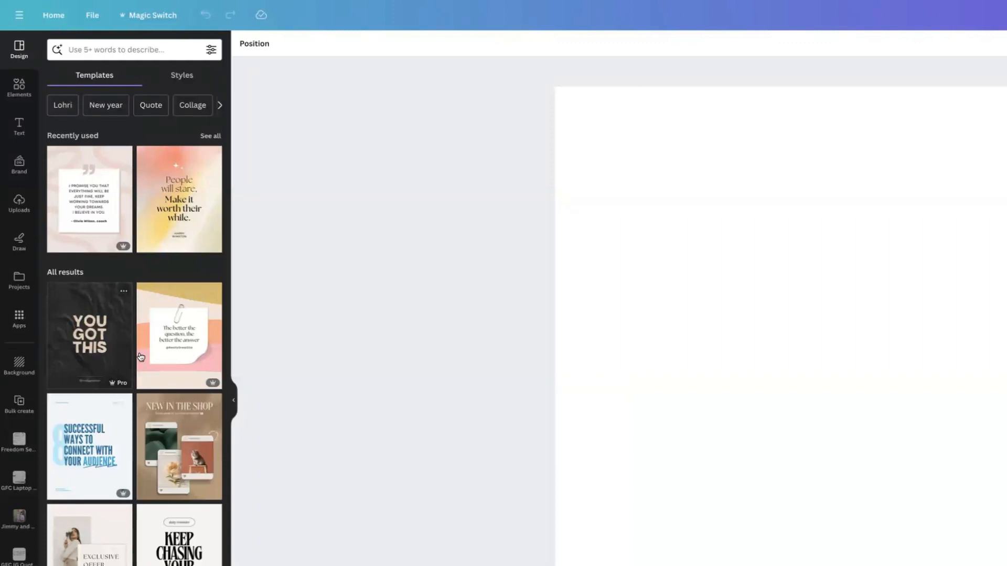
Apply the brown "New in the Shop" template to the blank page and look through its similar templates before returning to the template list
scroll(102, 503, "down", 1)
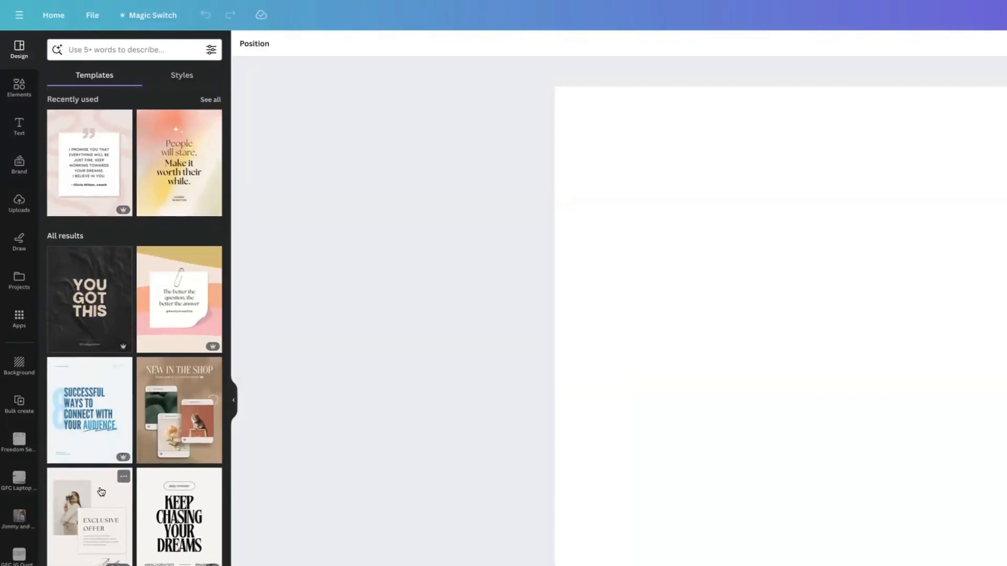
scroll(101, 491, "down", 3)
scroll(102, 491, "up", 1)
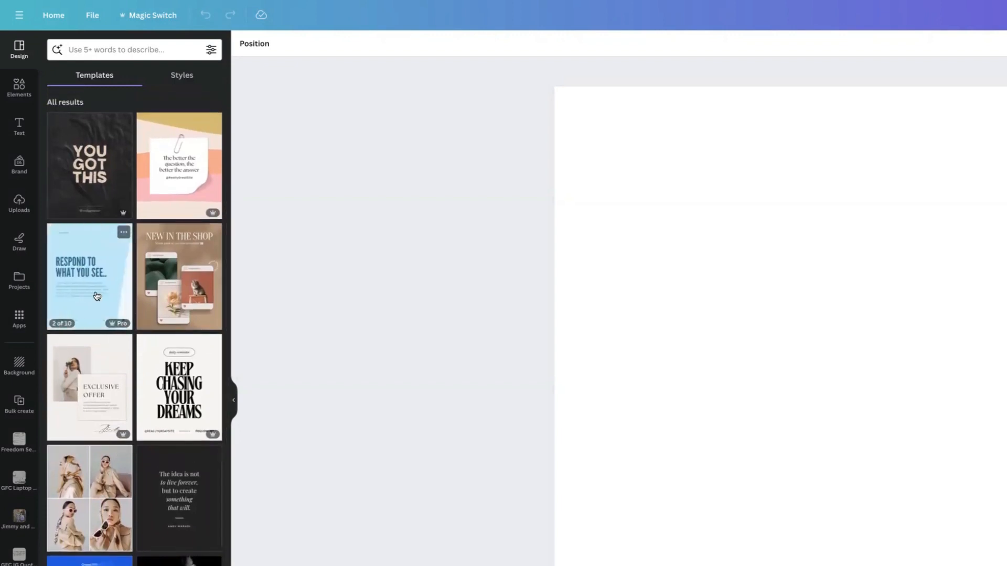
left_click(191, 297)
left_click(755, 255)
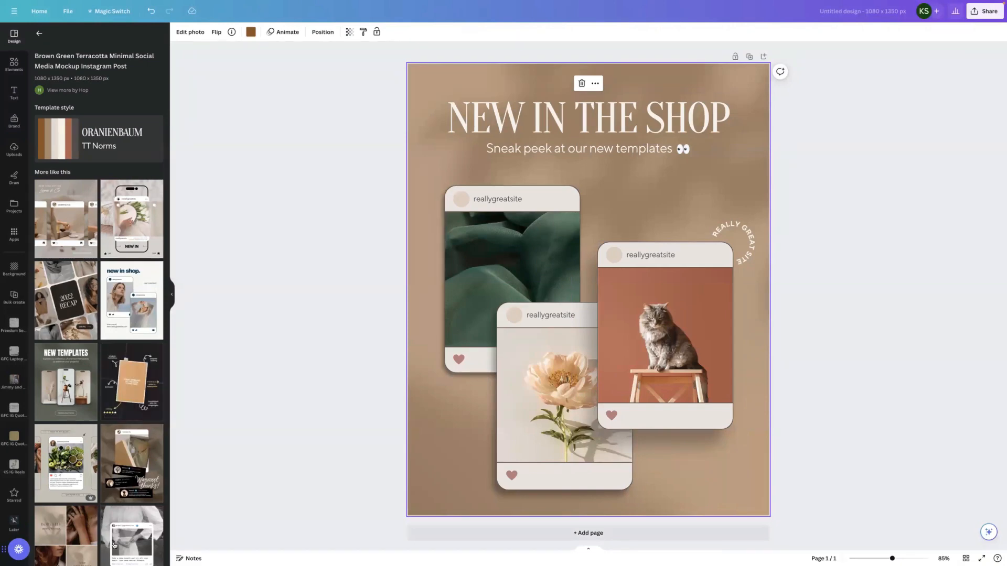
scroll(105, 536, "down", 5)
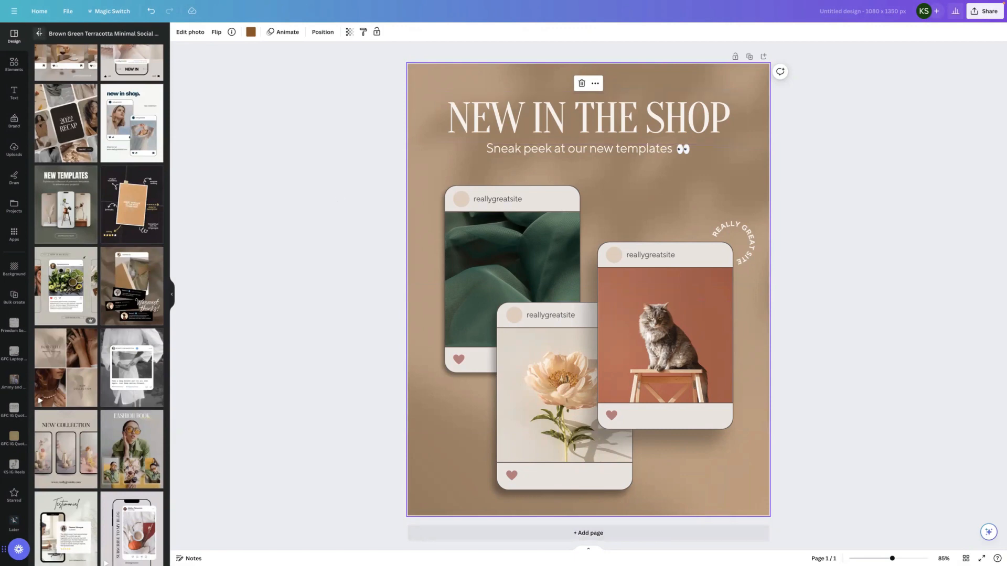
left_click(39, 32)
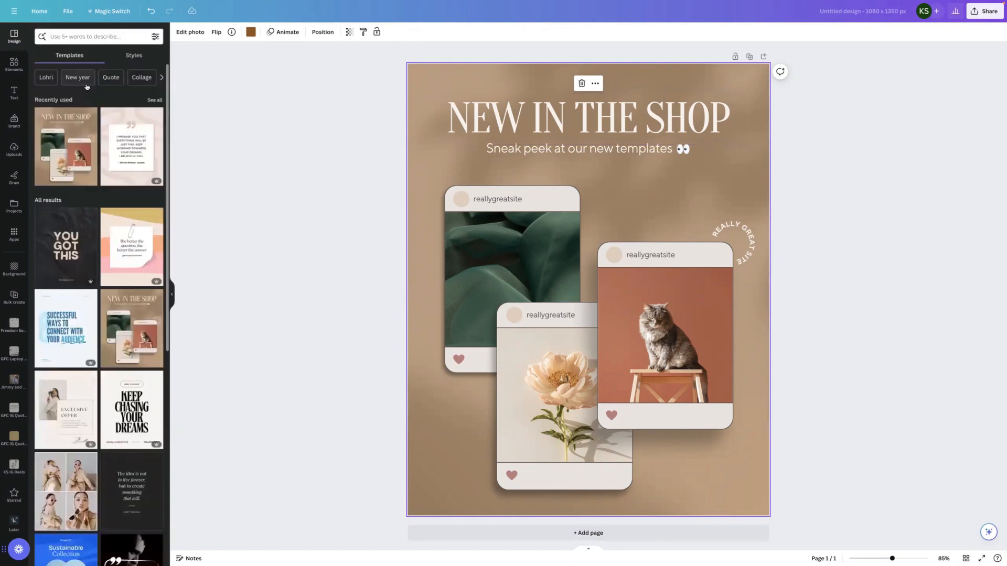
Leave the design for the full template library and examine its collections, from featured collections through Instagram posts, flyers and logos to documents and videos
left_click(40, 12)
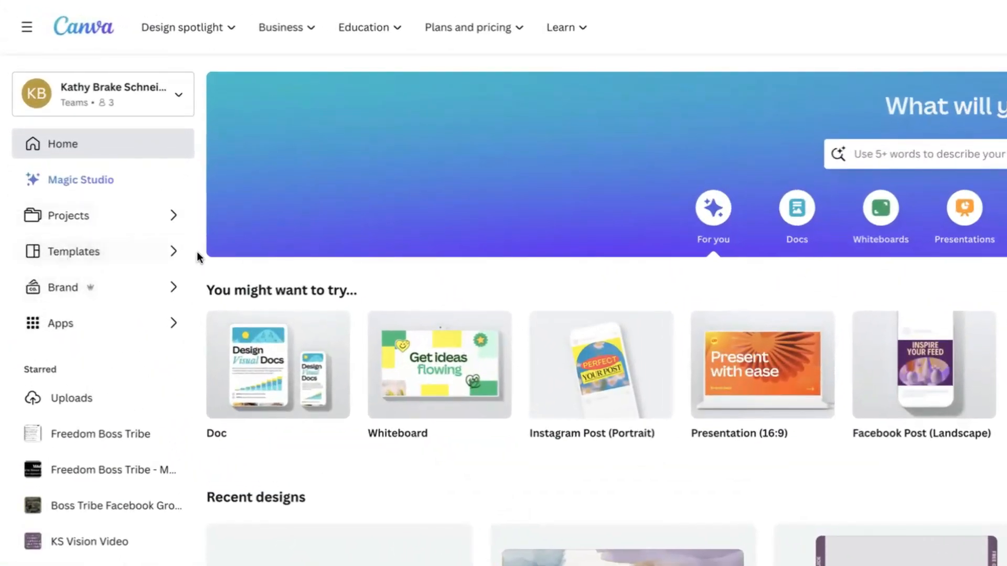
left_click(77, 251)
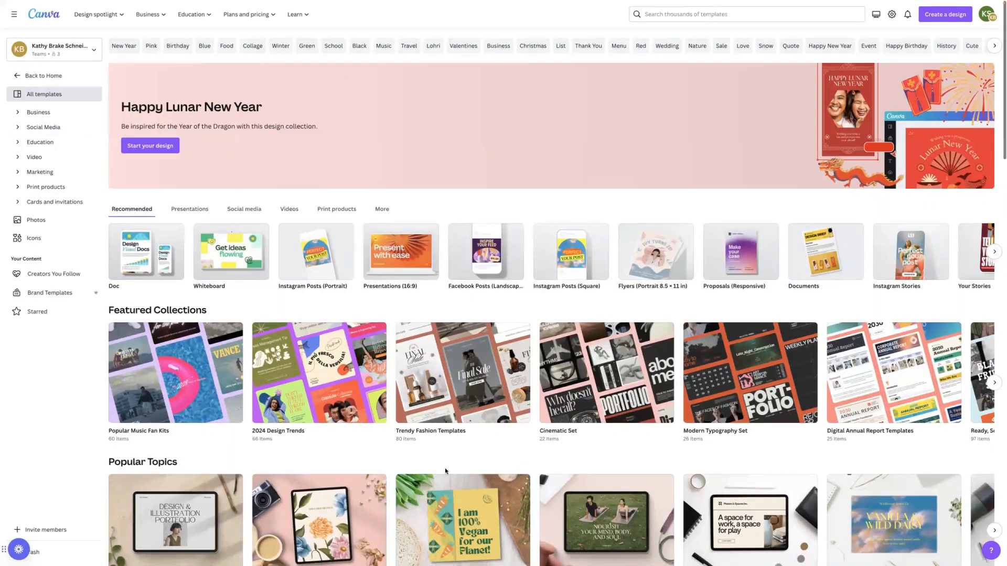
scroll(444, 468, "down", 5)
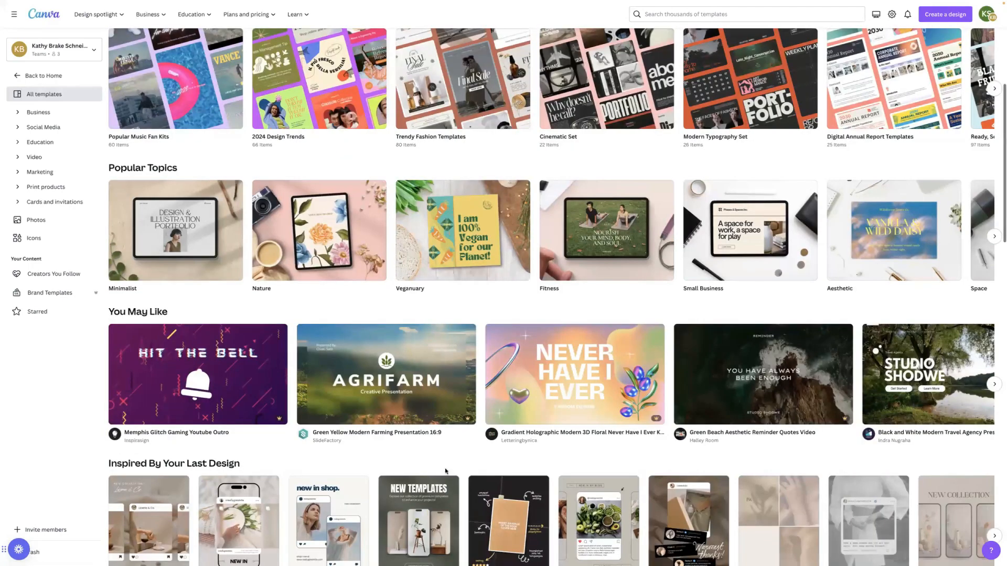
scroll(426, 256, "down", 3)
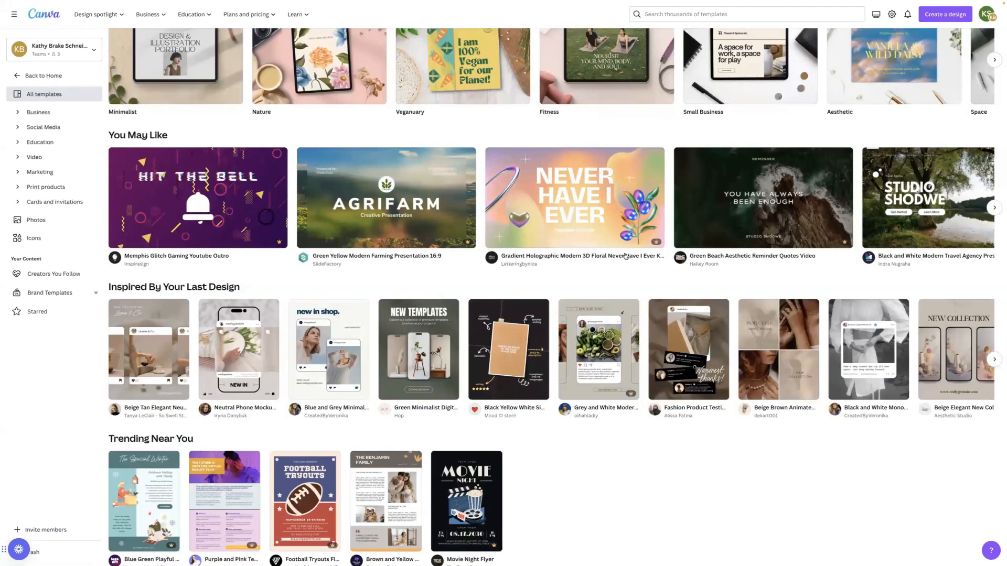
scroll(354, 279, "down", 2)
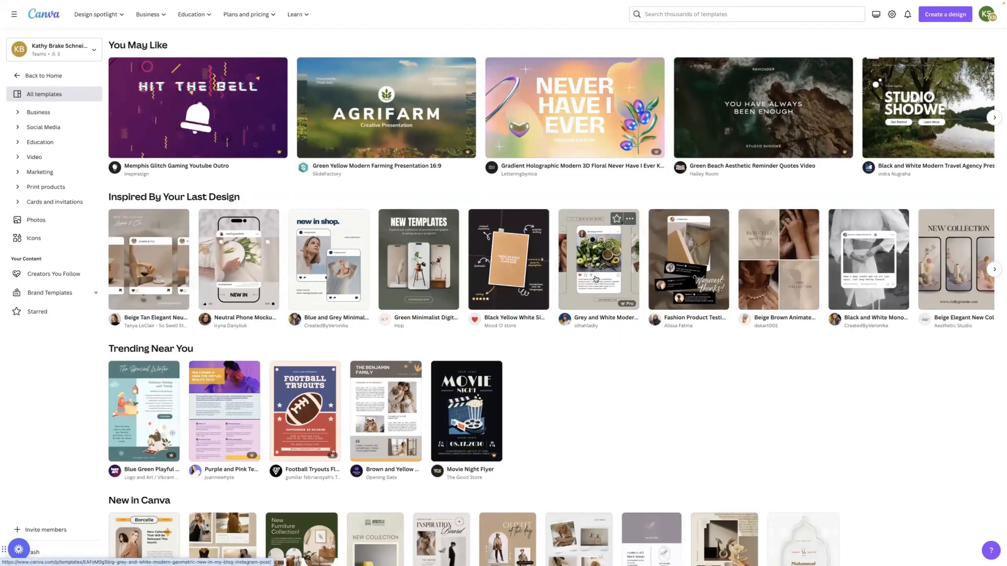
scroll(595, 279, "down", 1)
scroll(595, 278, "down", 3)
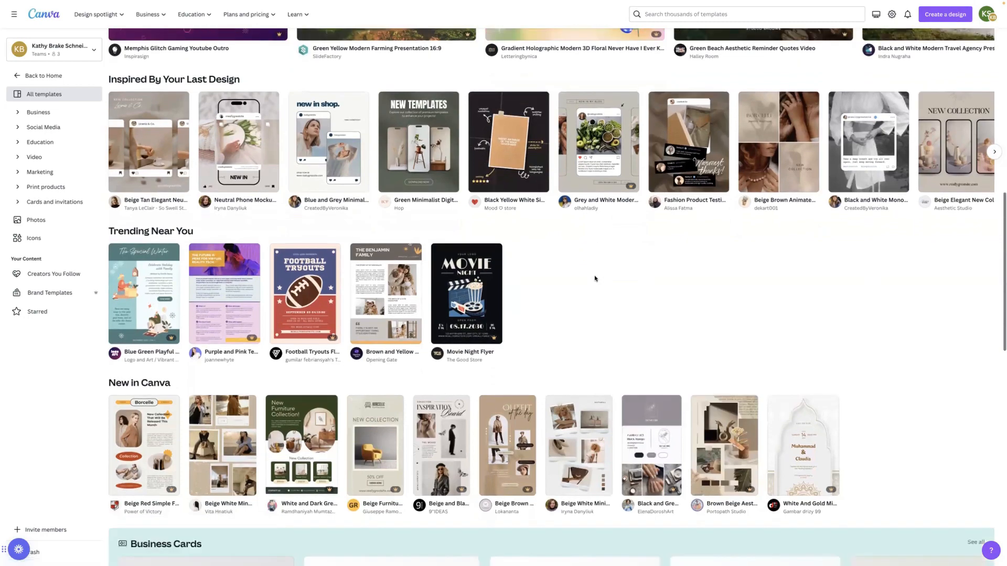
scroll(595, 278, "down", 2)
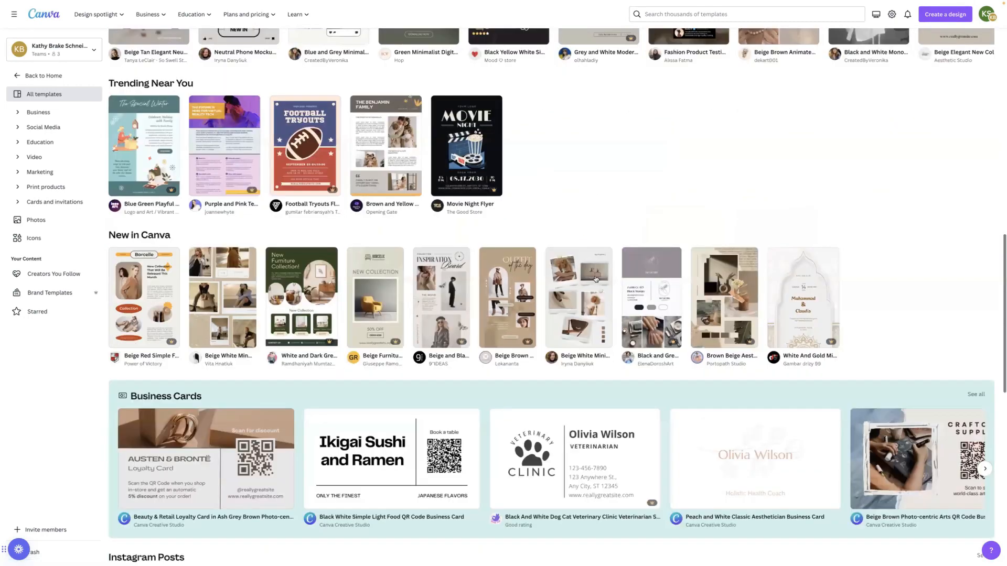
scroll(595, 278, "down", 4)
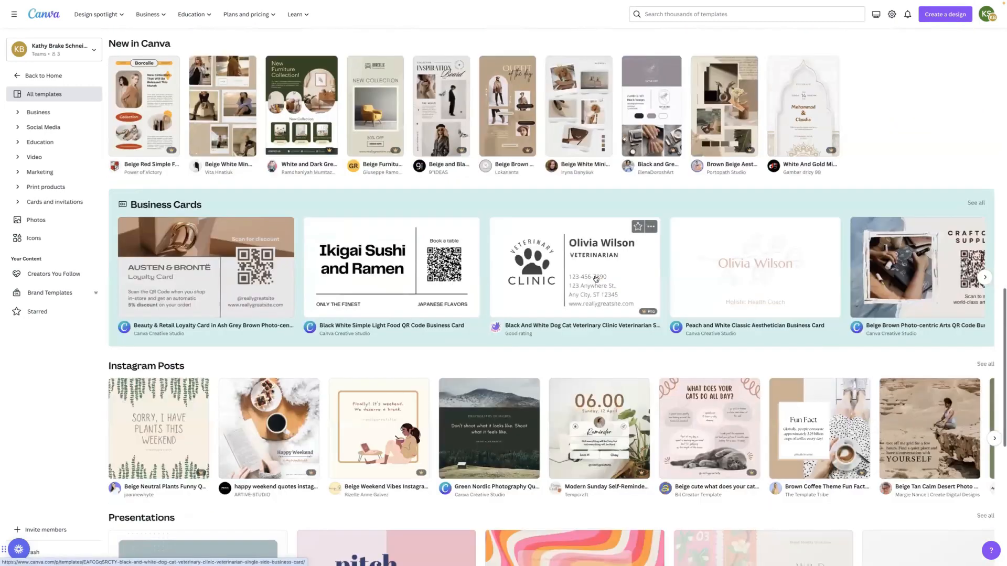
scroll(595, 278, "down", 3)
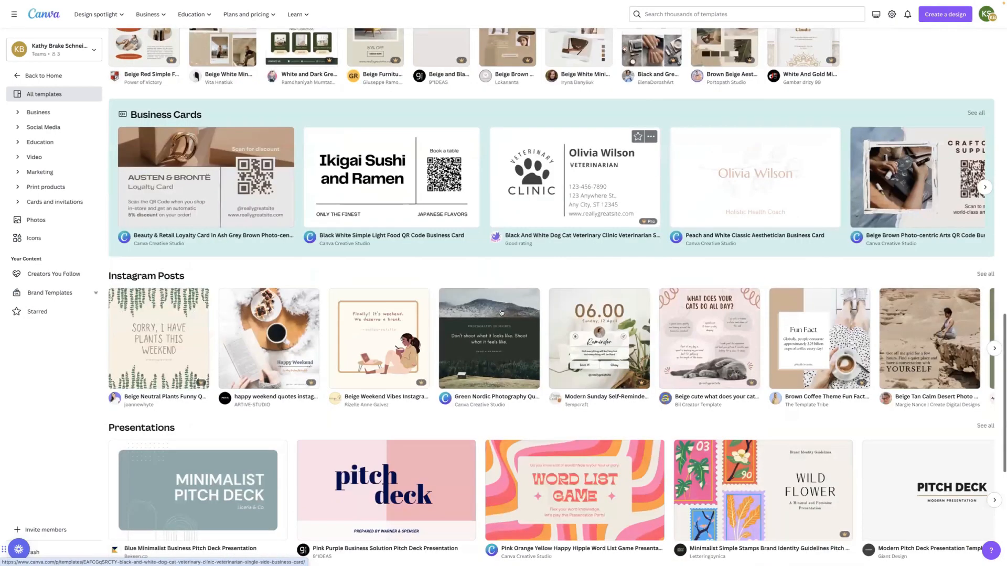
scroll(505, 311, "down", 4)
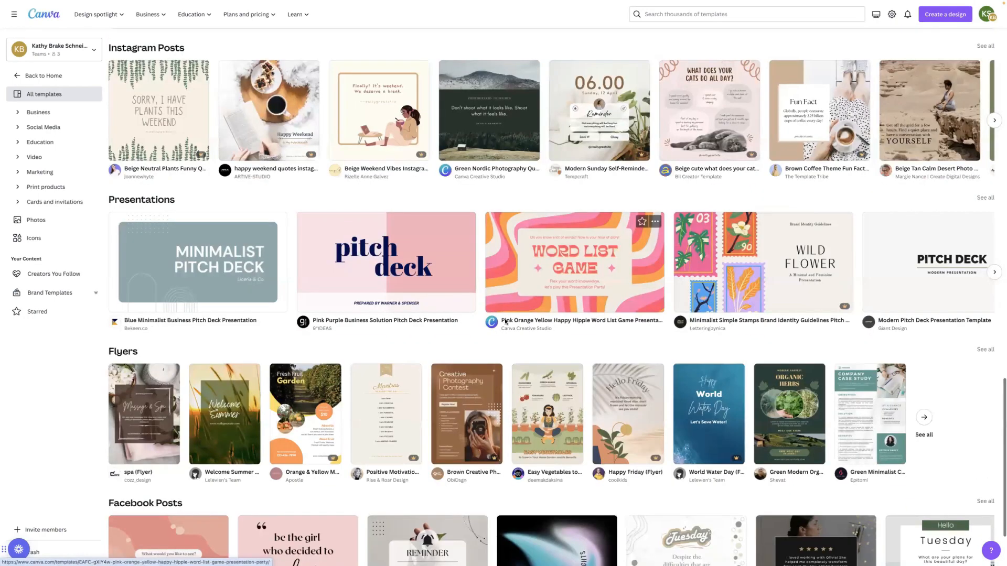
scroll(505, 336, "down", 5)
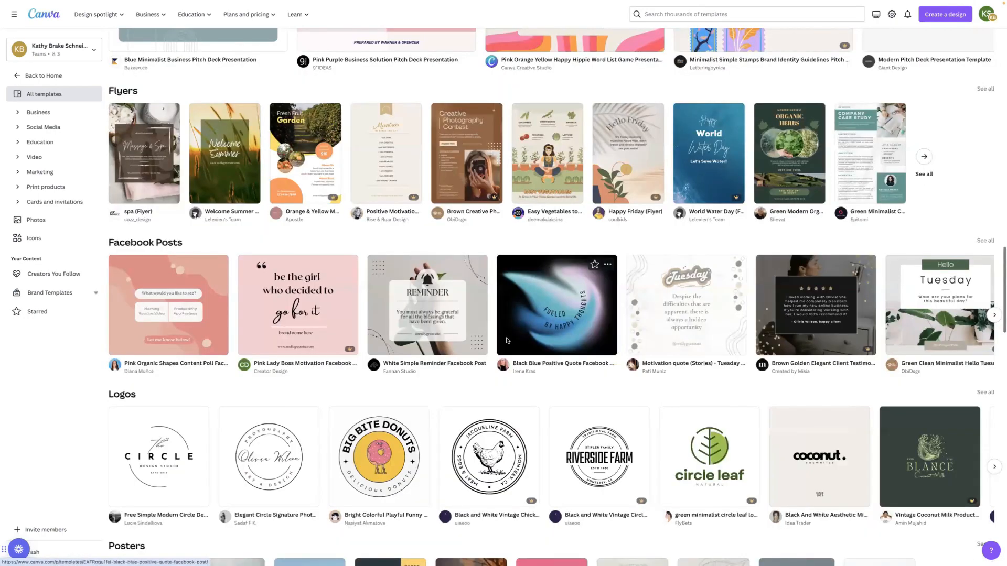
scroll(594, 296, "down", 4)
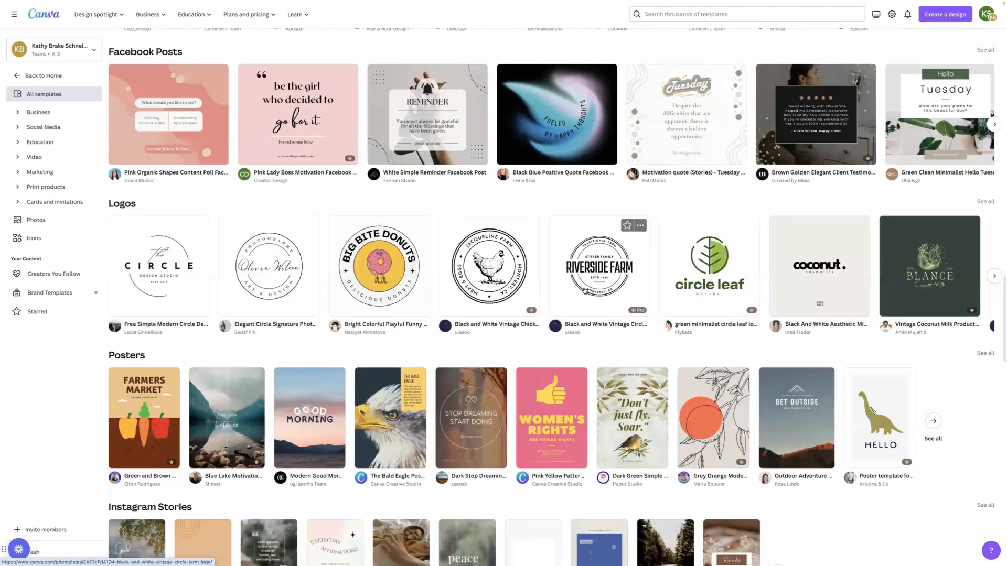
scroll(585, 290, "down", 5)
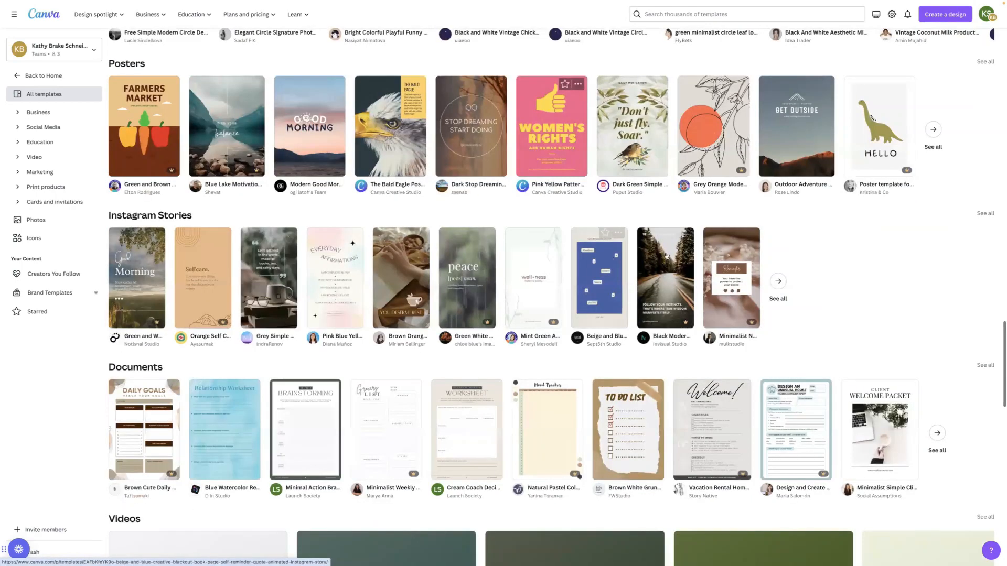
scroll(607, 356, "down", 2)
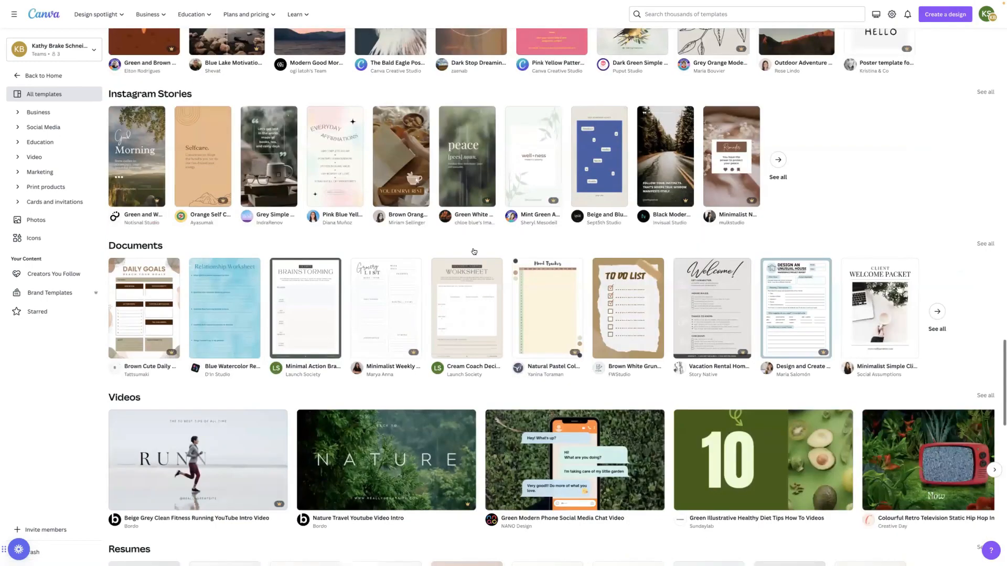
Examine the remaining template collections, from documents and videos through resumes, YouTube thumbnails and invitations to T-shirts
scroll(154, 230, "down", 2)
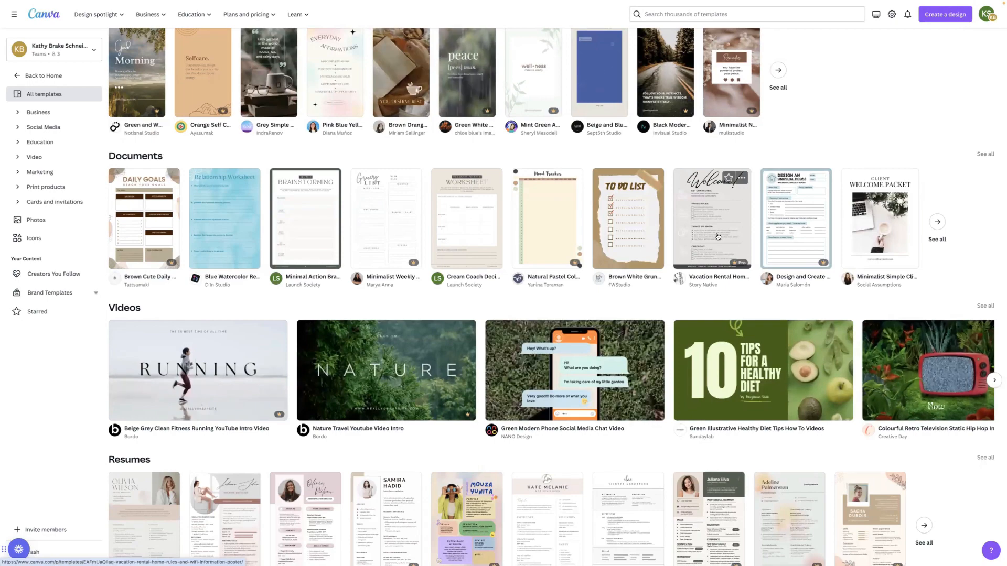
scroll(717, 236, "down", 5)
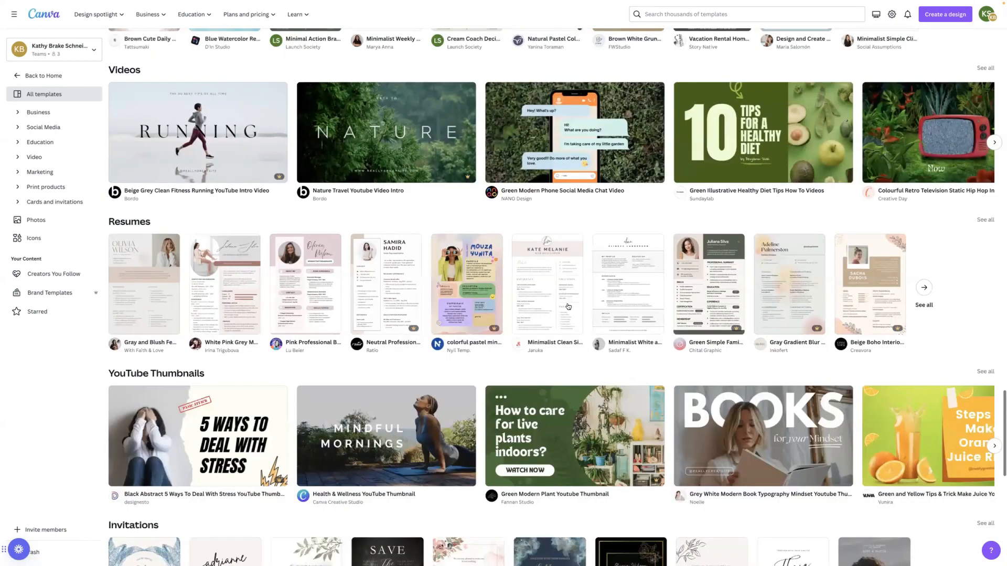
scroll(425, 307, "down", 3)
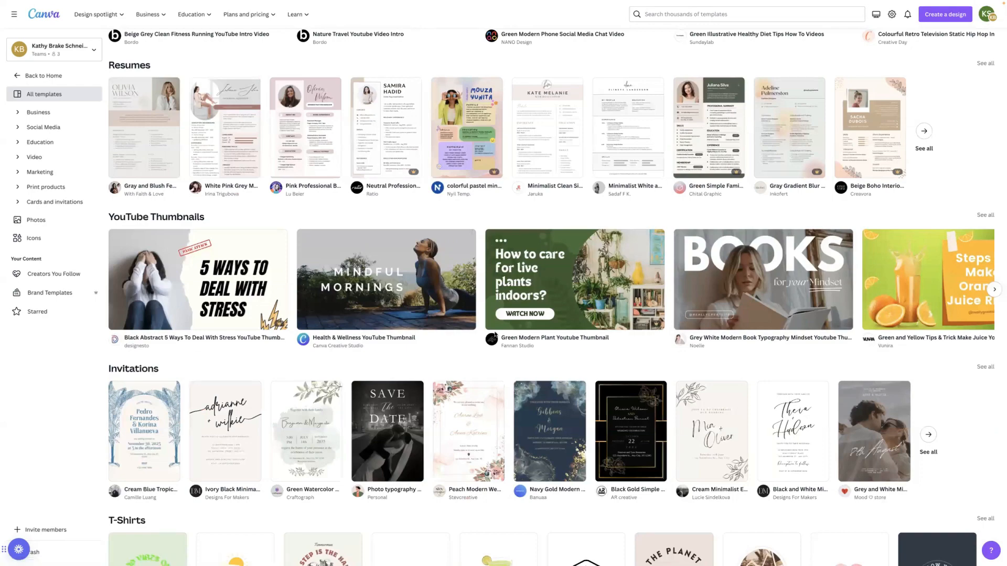
scroll(495, 335, "down", 3)
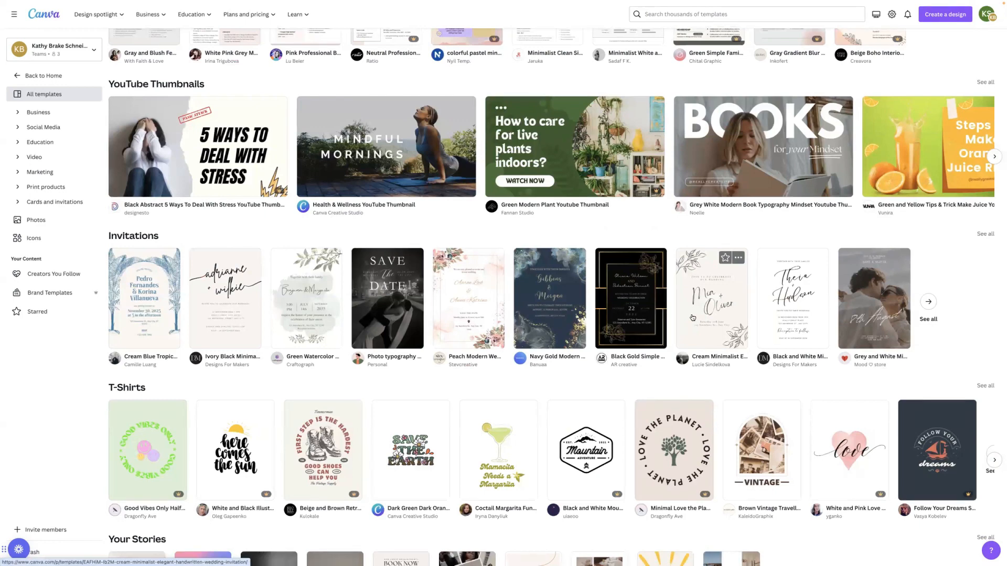
Look through the Business and Social Media template categories and their subcategories
left_click(38, 114)
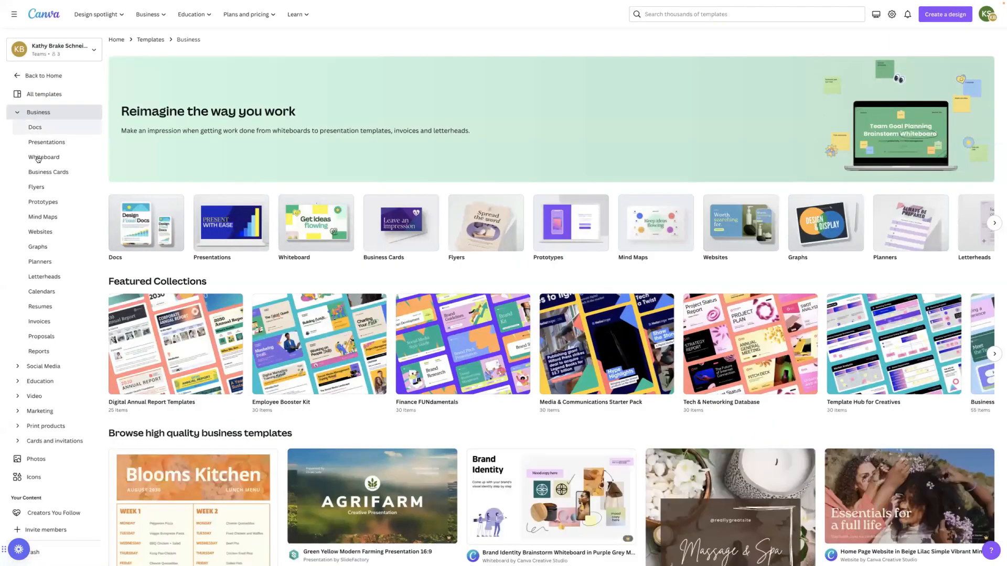
left_click(42, 367)
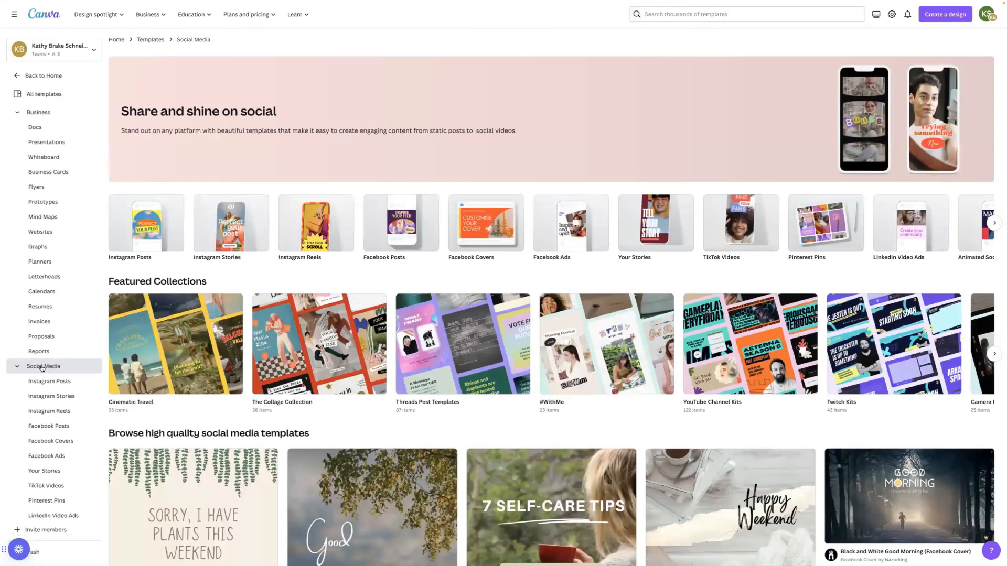
scroll(67, 181, "down", 4)
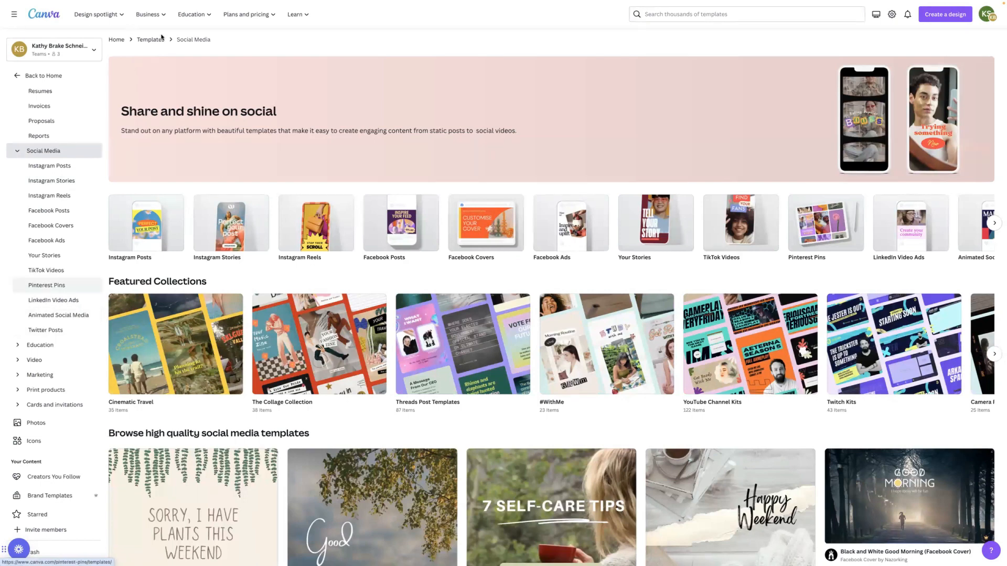
Return to the home page and create a blank Instagram Post (Portrait) design, keeping it in the browser
left_click(18, 77)
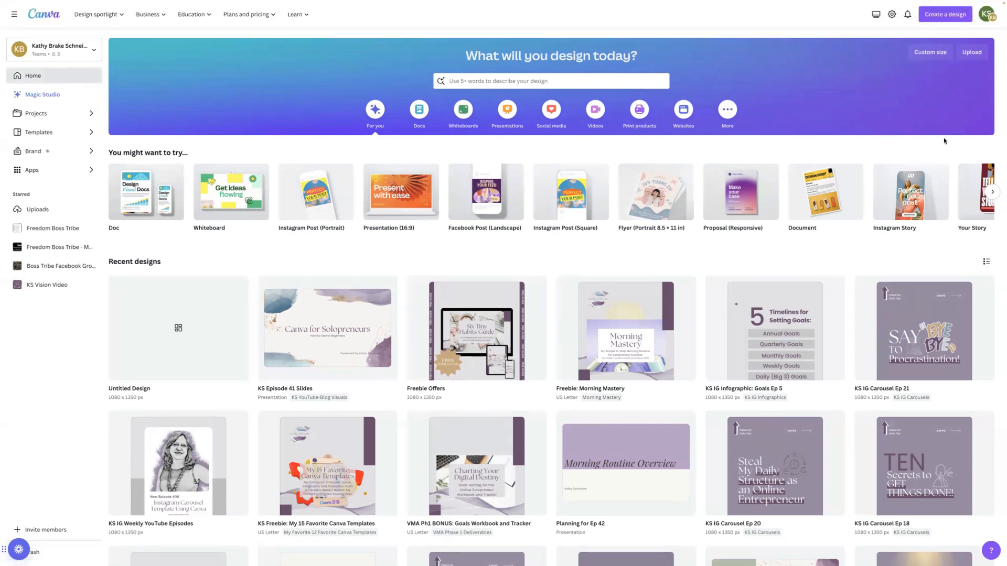
left_click(941, 17)
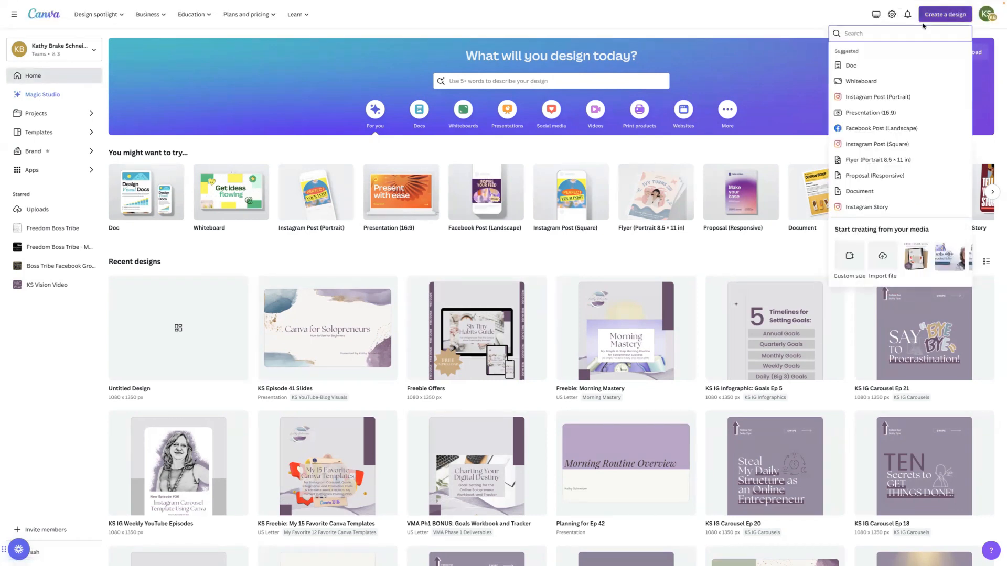
left_click(874, 97)
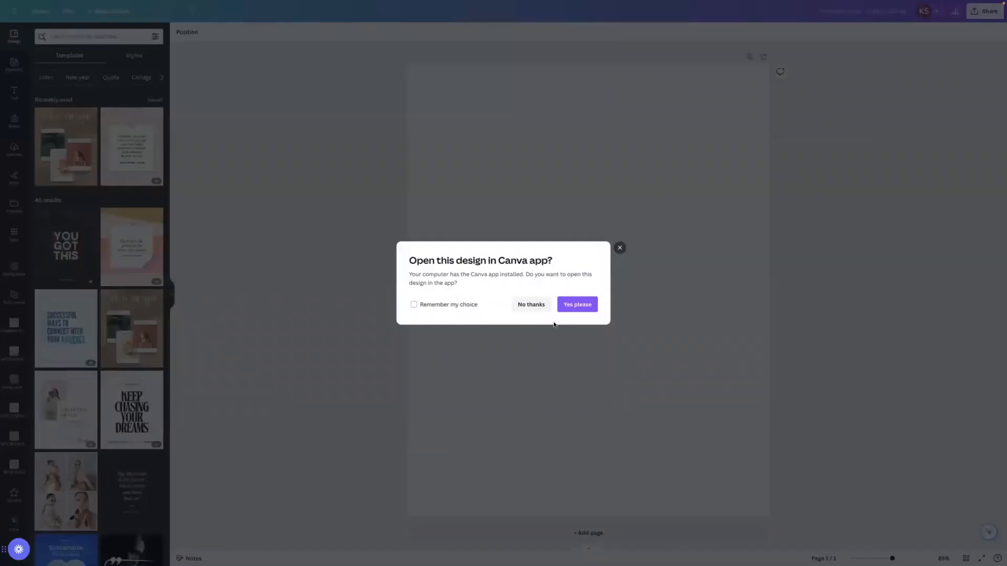
left_click(531, 304)
Add the red cola can graphic to the page and place a rounded rectangle shape overlapping the can's upper part
left_click(14, 64)
left_click_drag(51, 210, 483, 310)
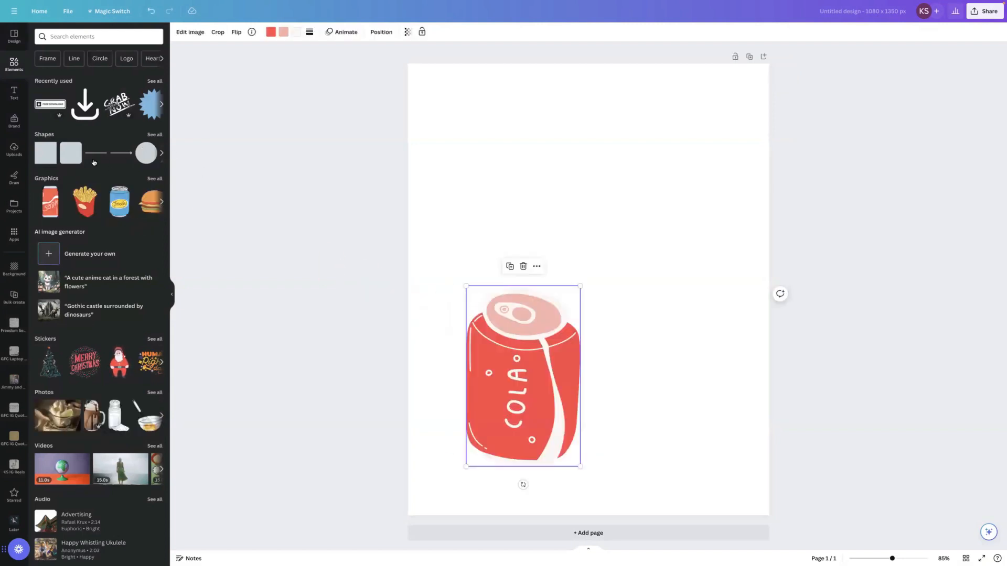
left_click_drag(73, 151, 585, 228)
double_click(544, 198)
Bring the cola can to the front of the rounded rectangle
left_click(532, 426)
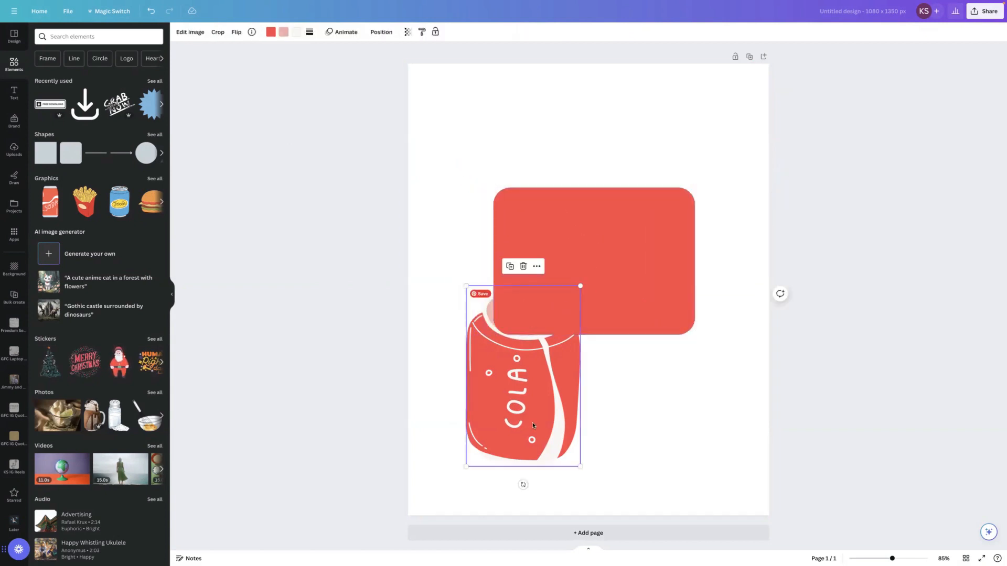
left_click(382, 32)
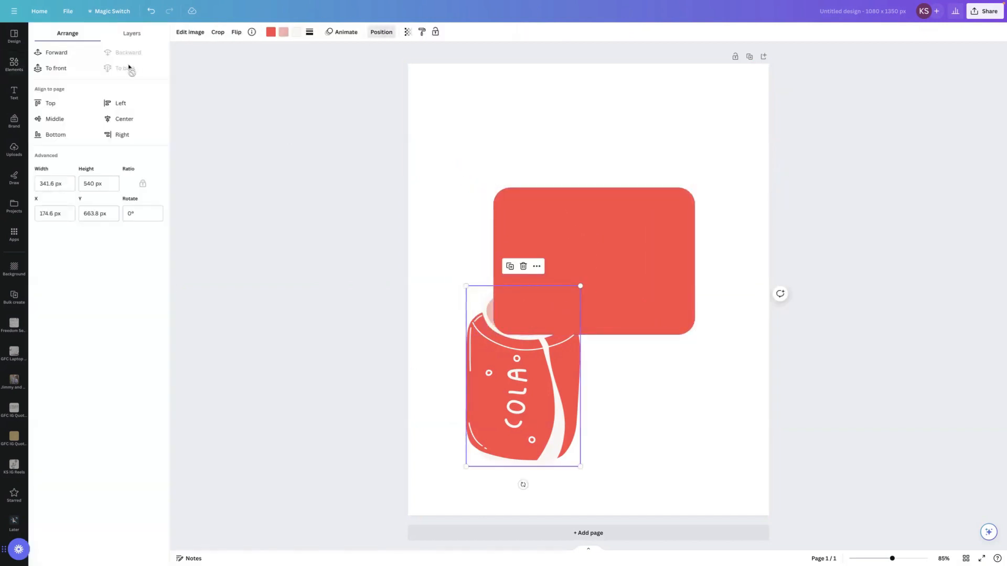
left_click(54, 69)
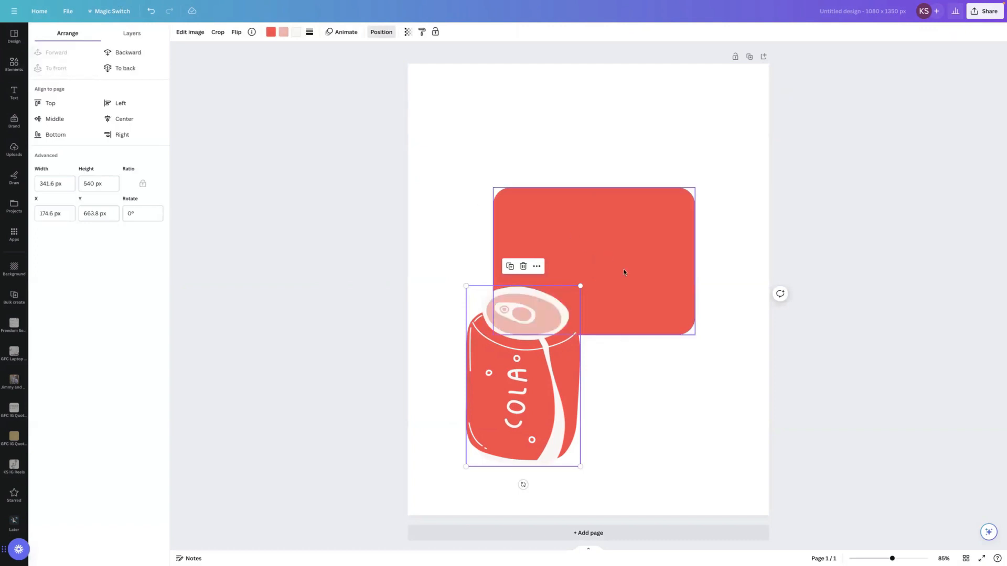
left_click(617, 404)
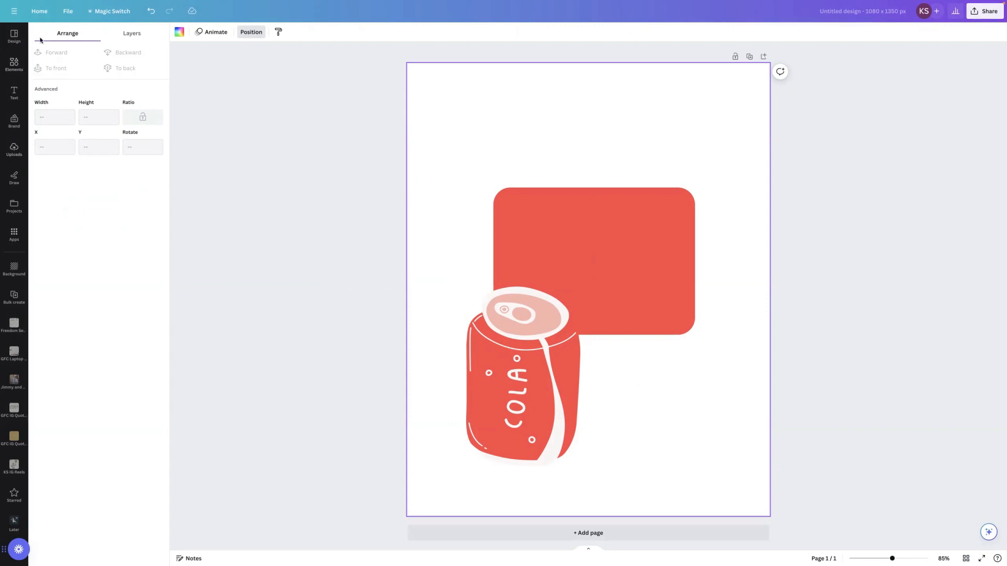
Return to the home page and move both Untitled Design entries in the recent designs to the trash
left_click(41, 13)
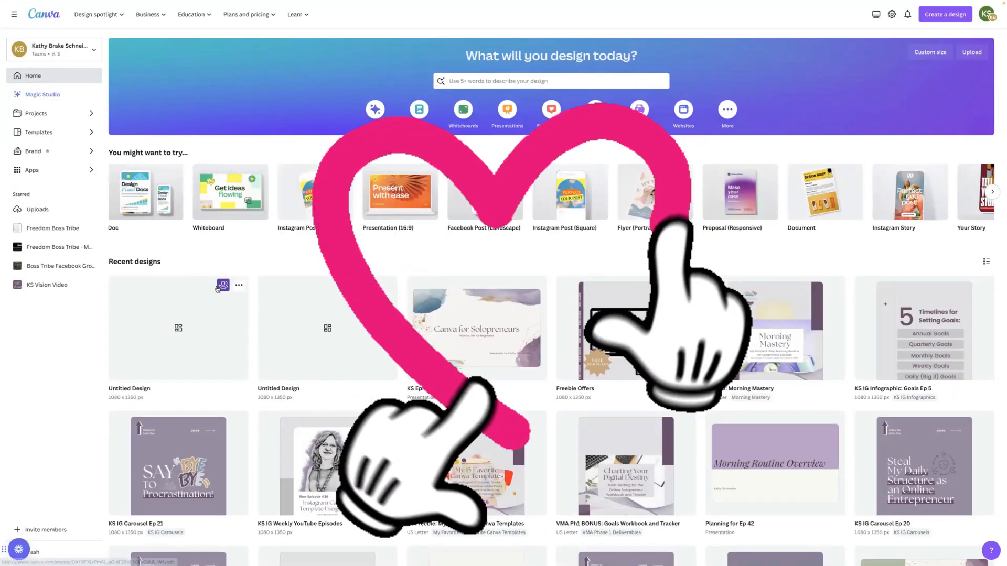
left_click(240, 286)
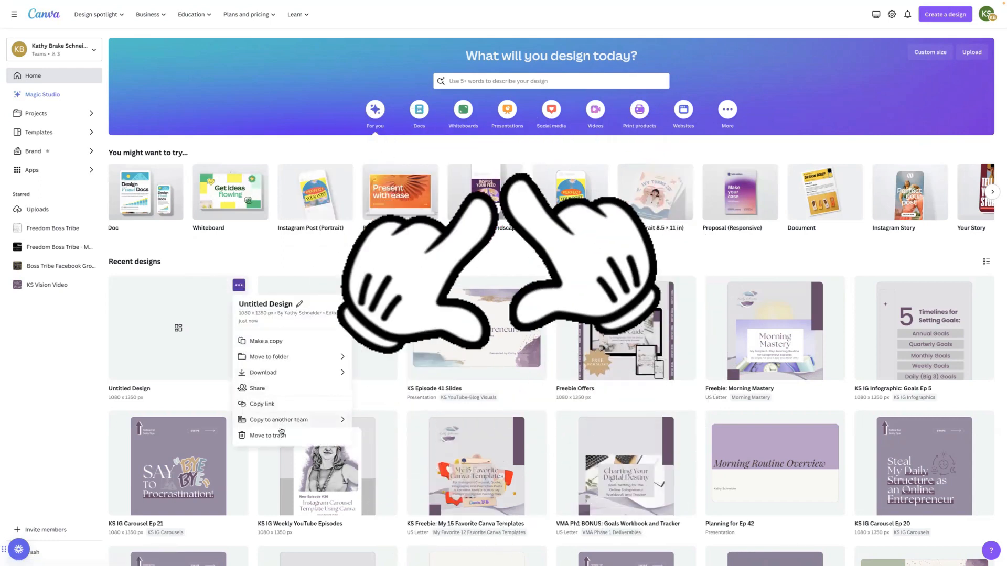
left_click(261, 435)
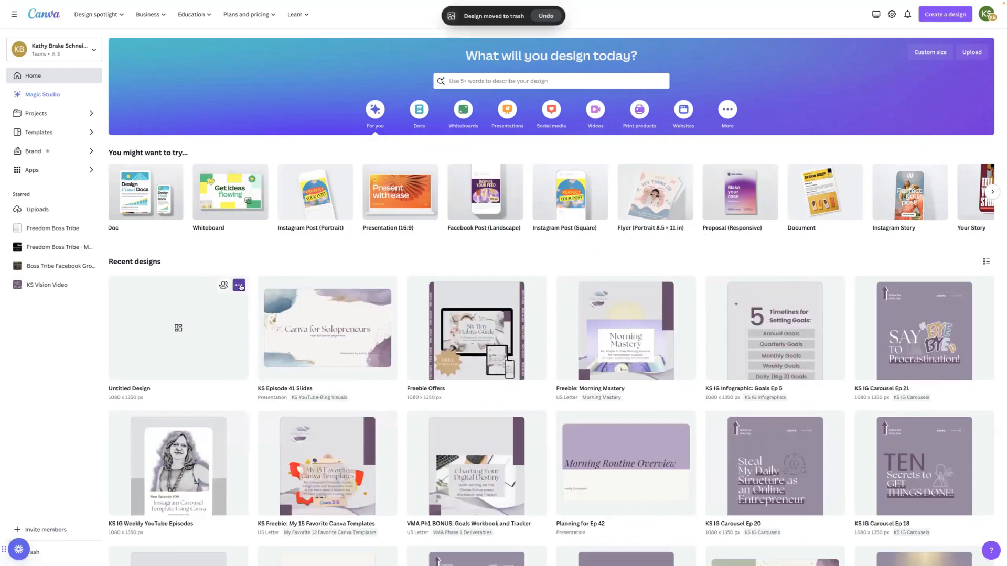
left_click(239, 285)
left_click(260, 436)
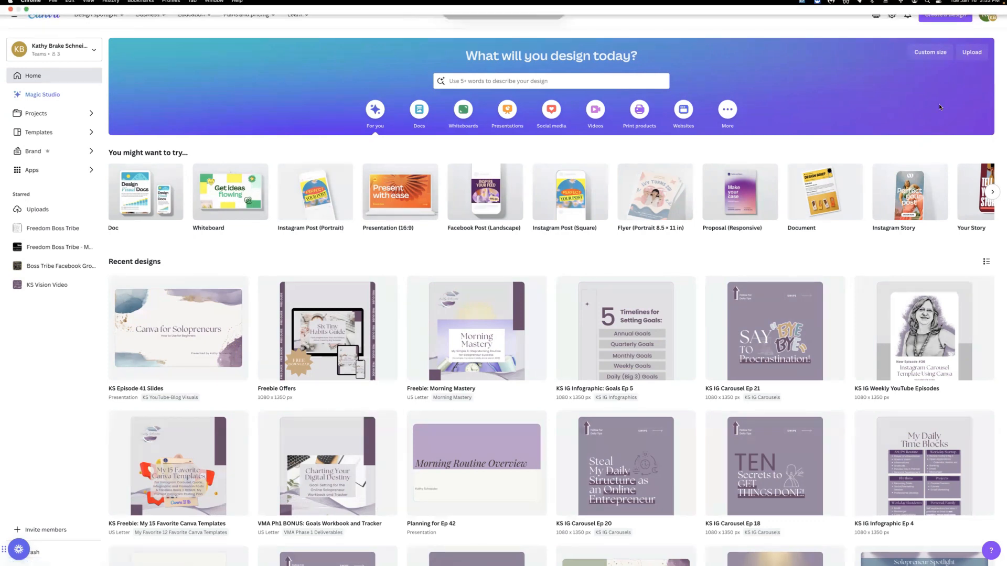
Create a Facebook Post (Landscape) design in the browser and apply the recently used Brown Neutral Marketing Facebook Post template
left_click(941, 16)
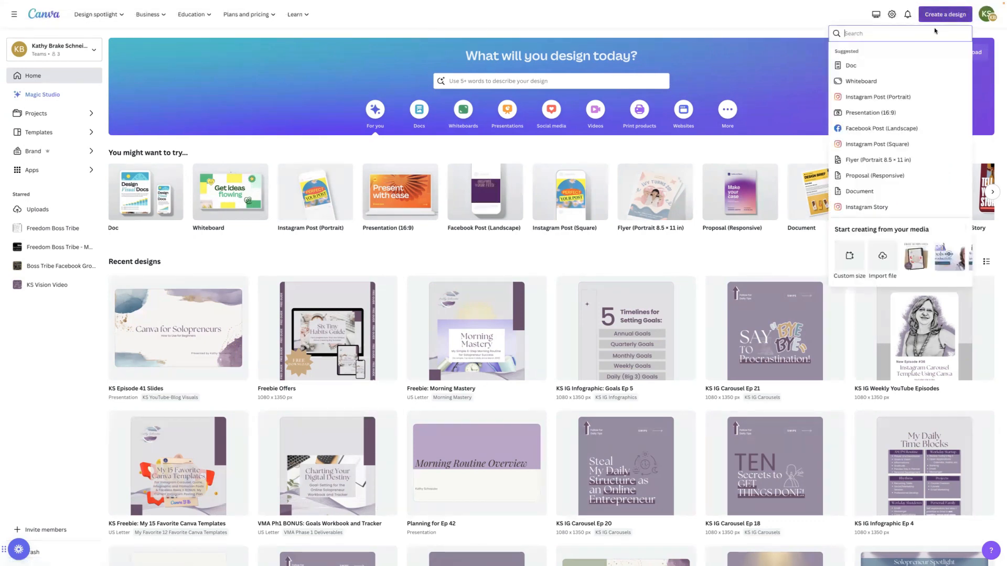
left_click(872, 129)
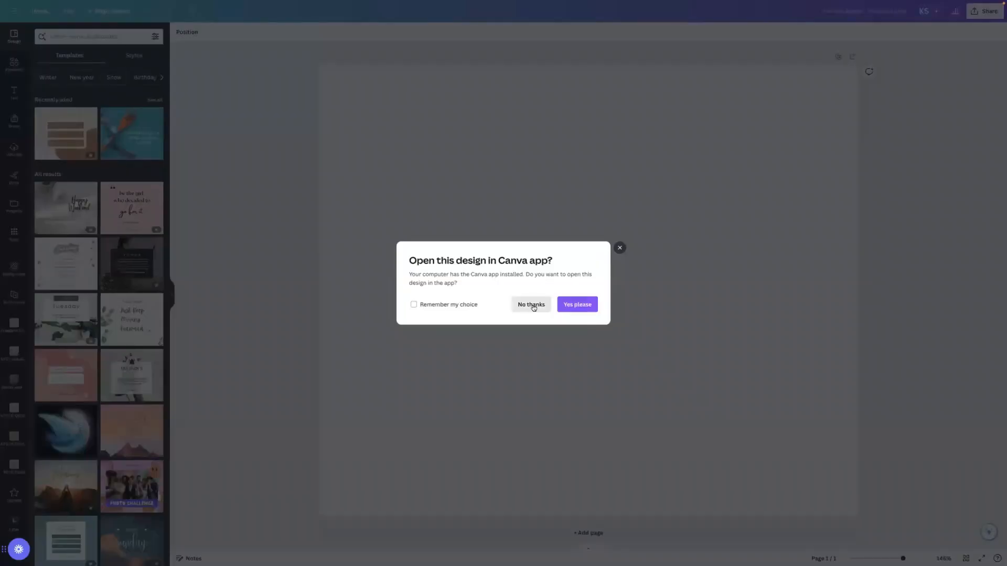
left_click(531, 304)
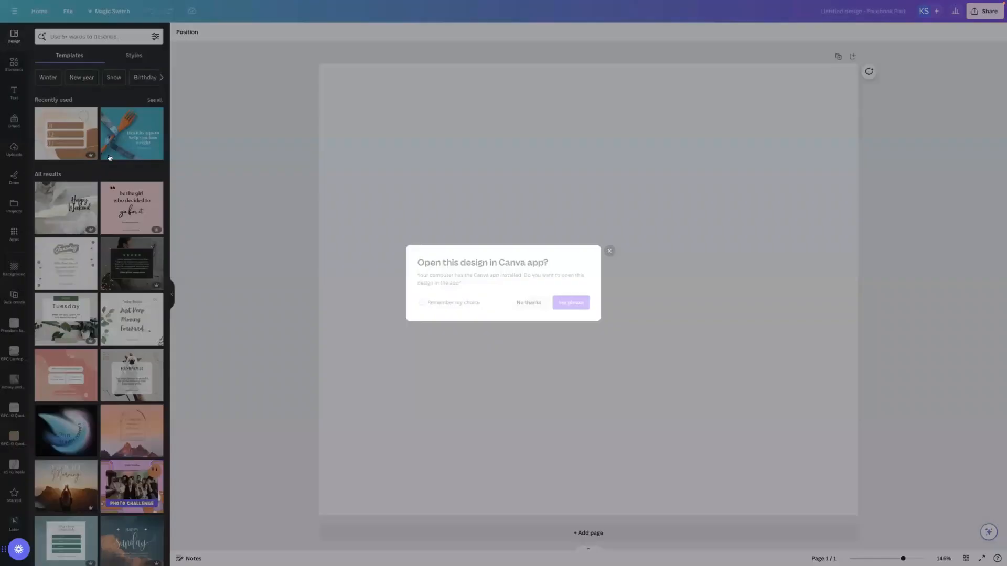
left_click(69, 145)
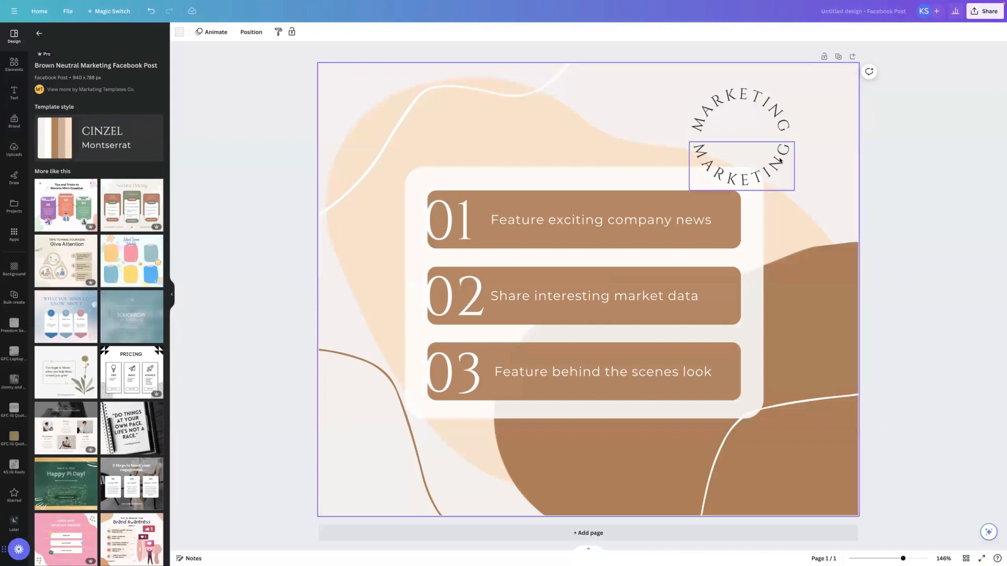
Delete both curved "MARKETING" texts above the numbered list
left_click(748, 94)
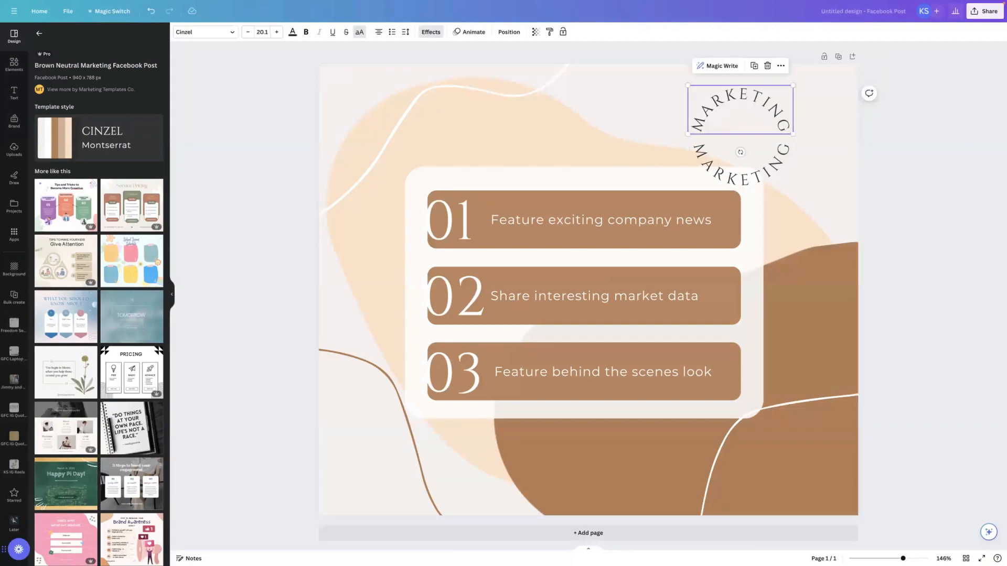
key("ctrl+z")
key("ctrl+z")
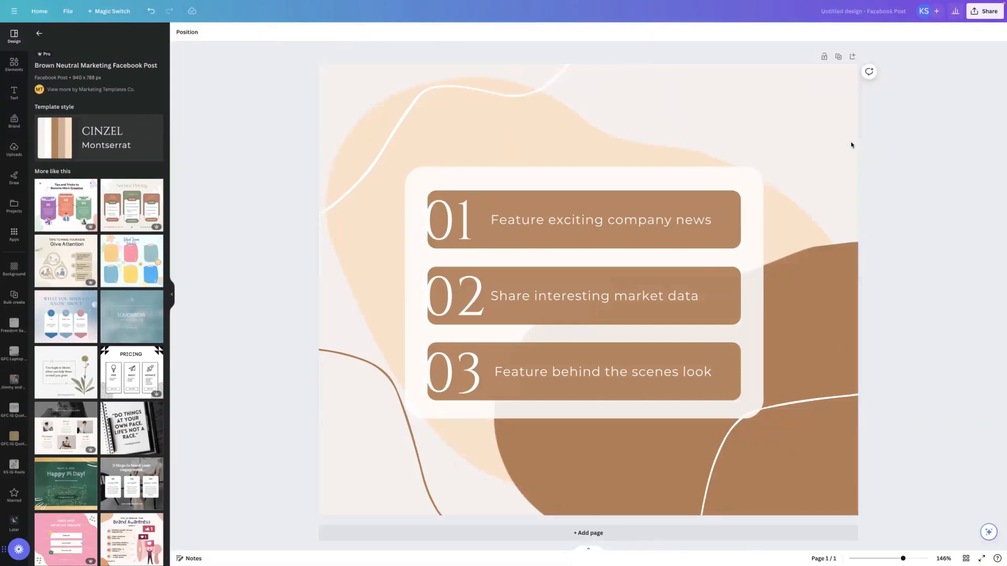
Change the page background to the light grey from the brand color palette
left_click(787, 95)
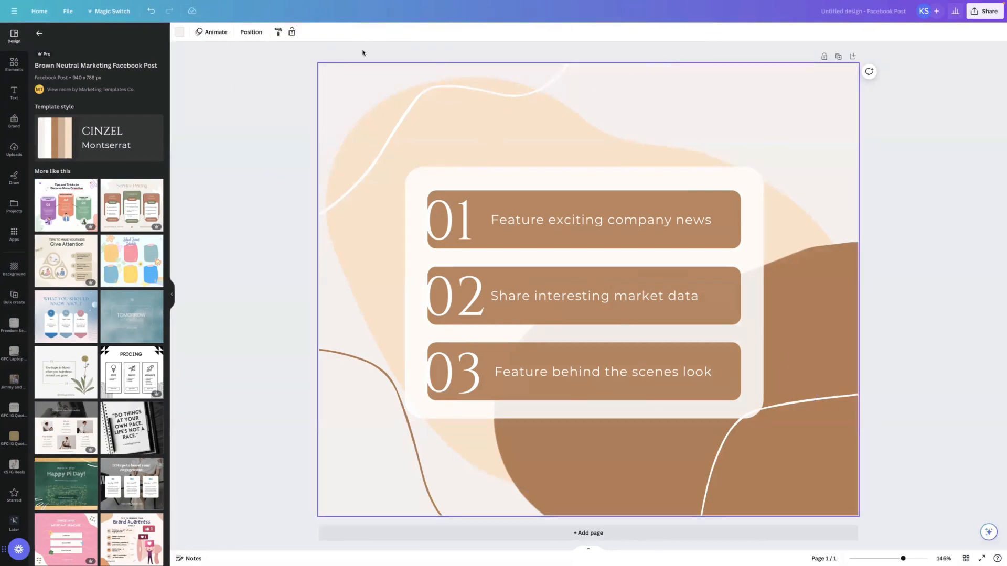
left_click(179, 32)
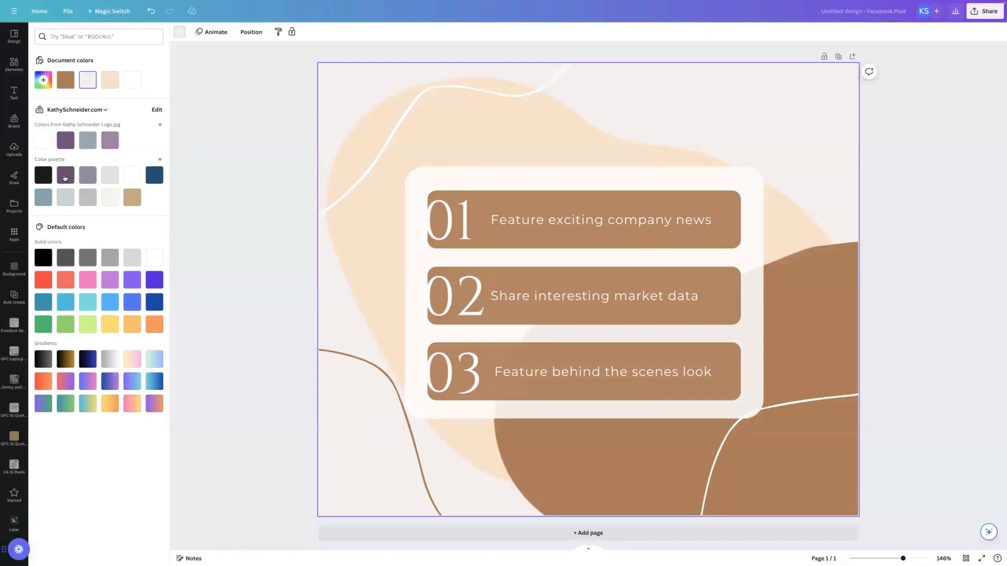
left_click(111, 177)
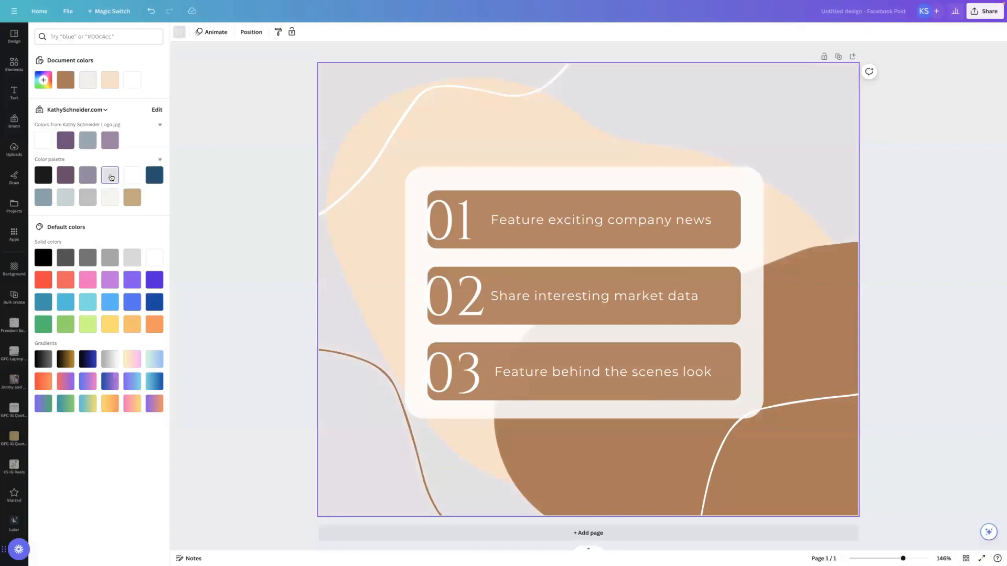
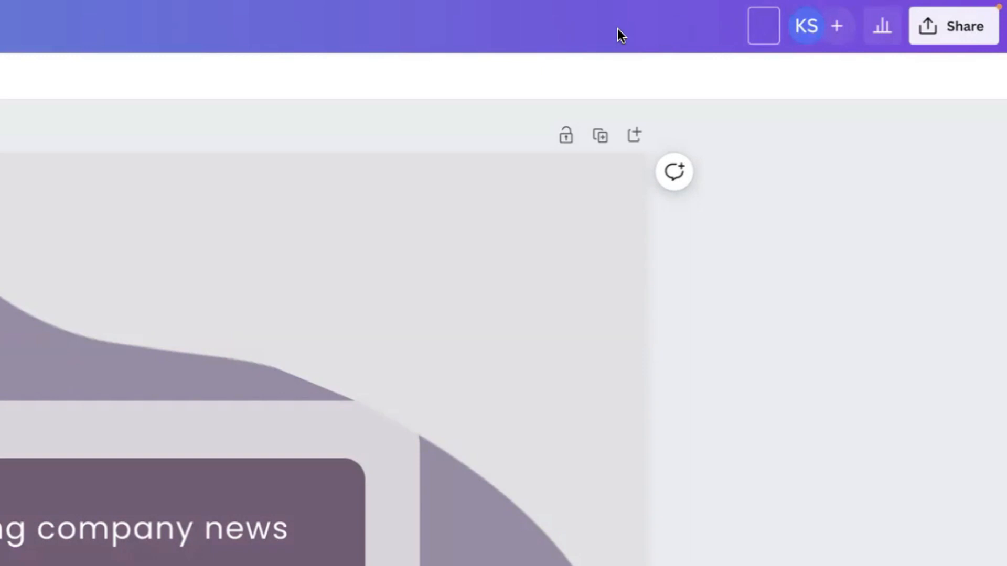
Rename the design "KS FB Sample Design"
type("KS F")
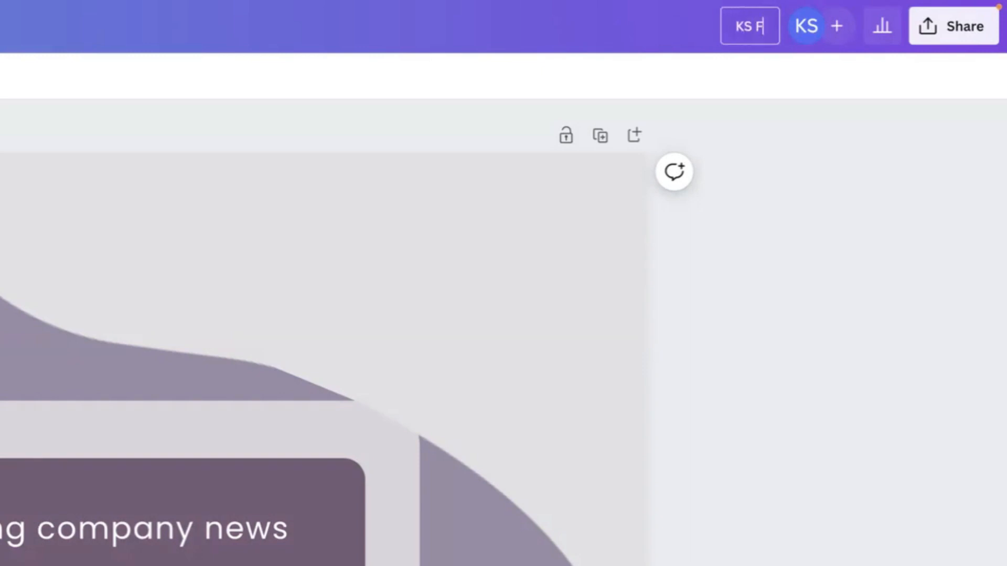
type("B Sam")
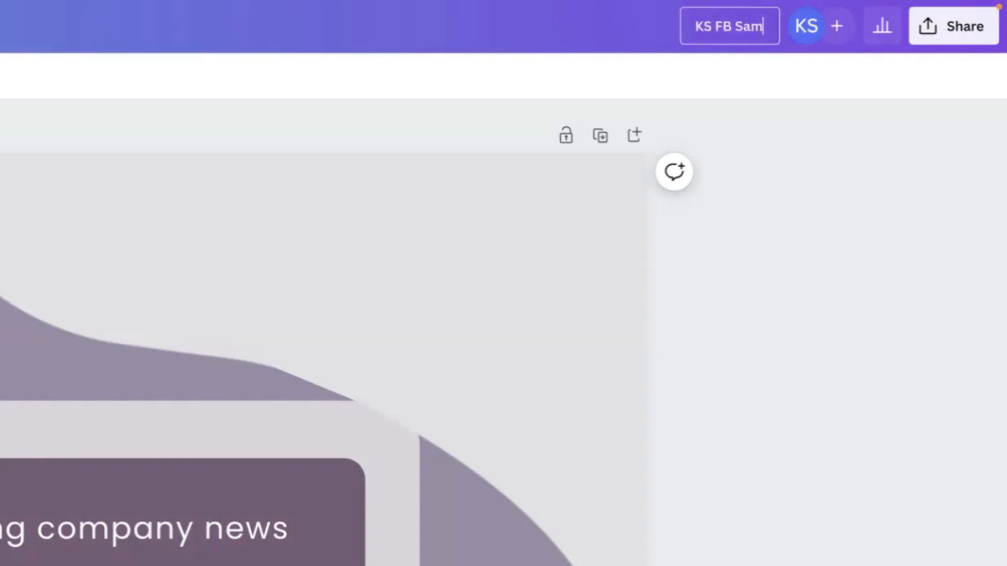
type("ple ")
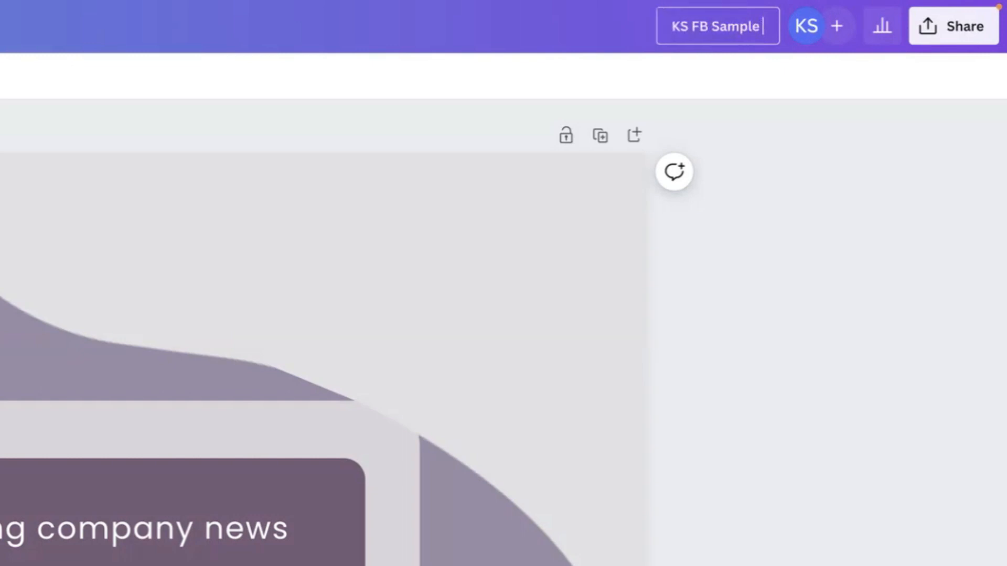
type("Design")
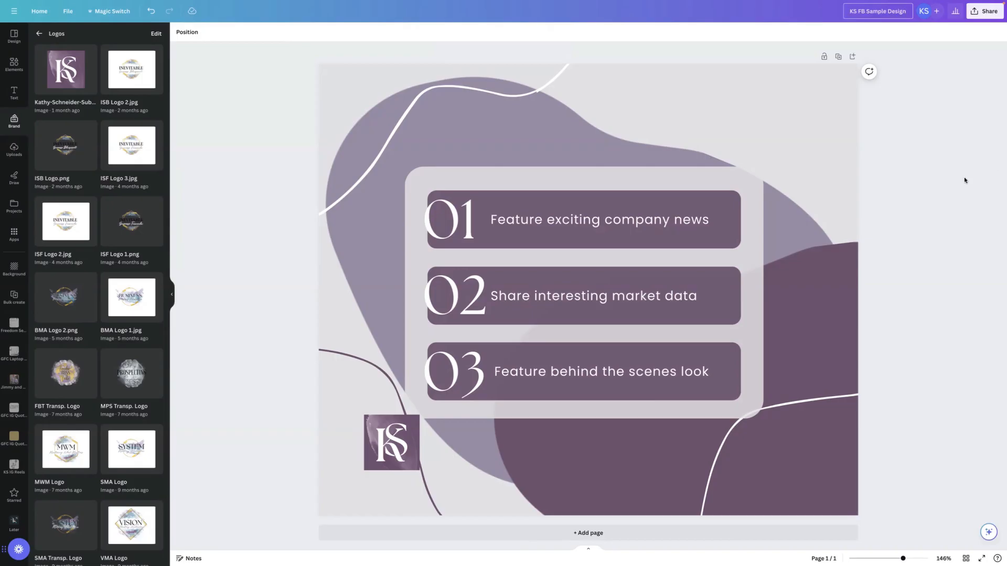
key("Return")
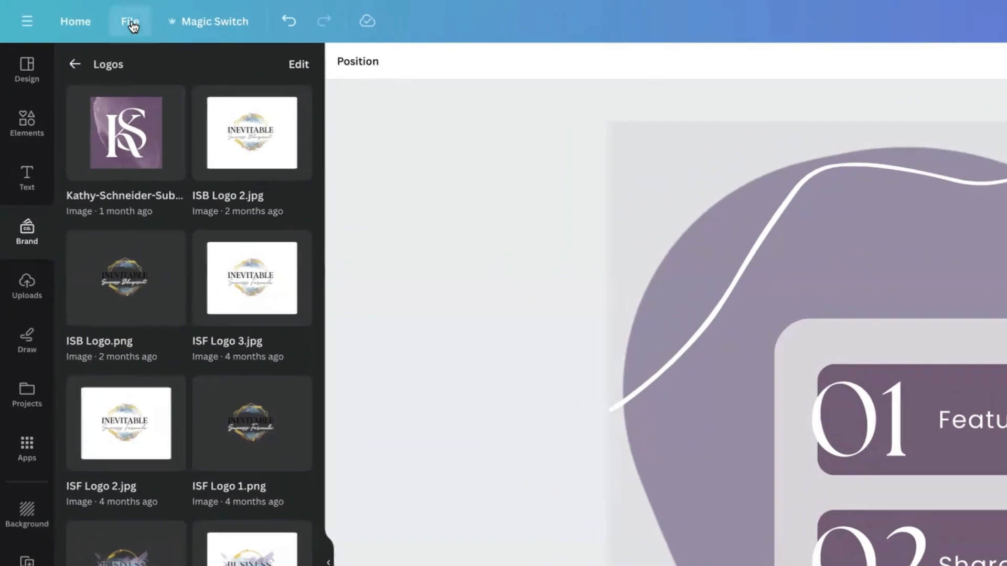
Search the save-to-folder list for "KS Fac" and look inside the KS Facebook folder without saving the design there
left_click(112, 19)
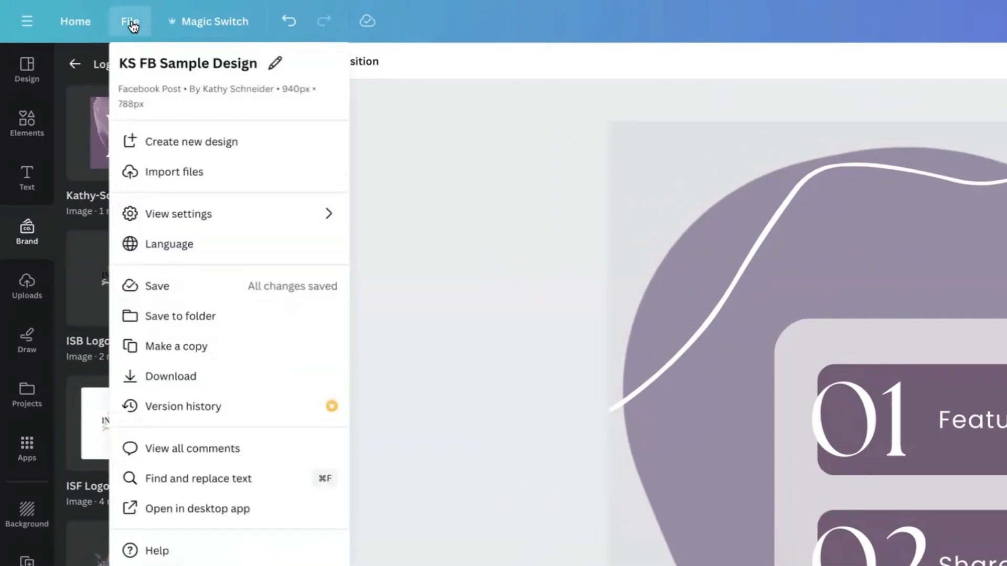
left_click(176, 316)
scroll(225, 355, "down", 4)
scroll(225, 357, "down", 3)
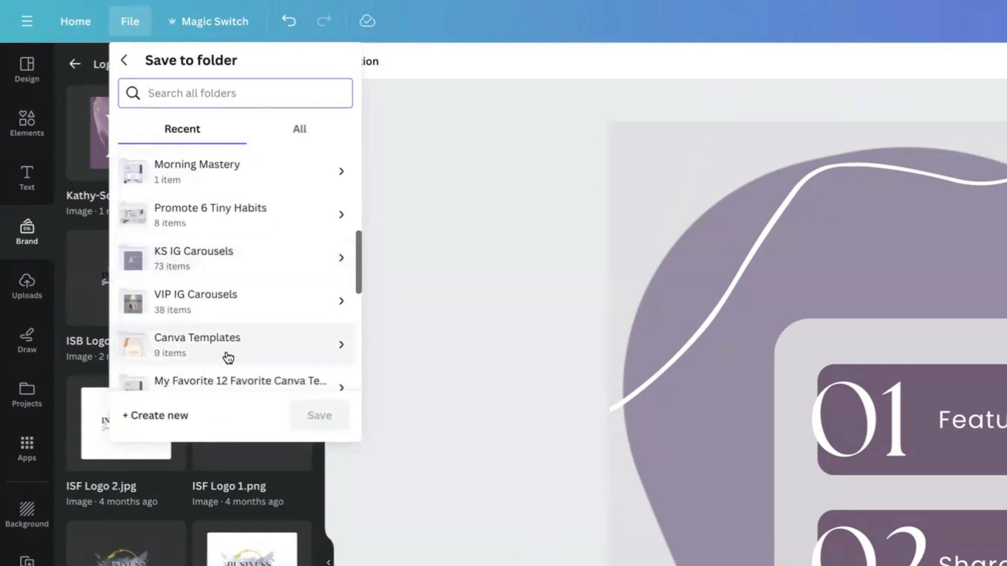
scroll(225, 355, "up", 2)
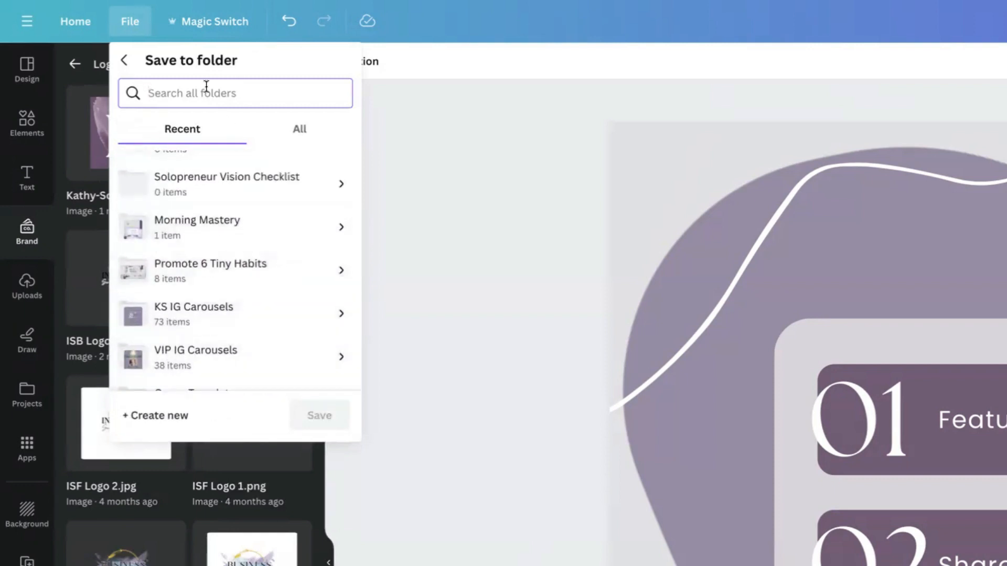
type("KS Fa")
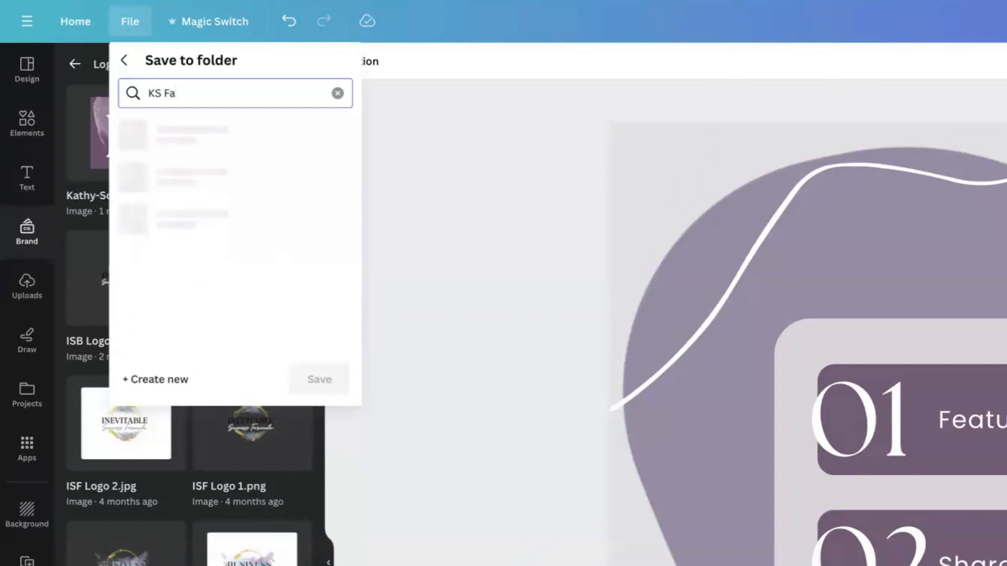
type("c")
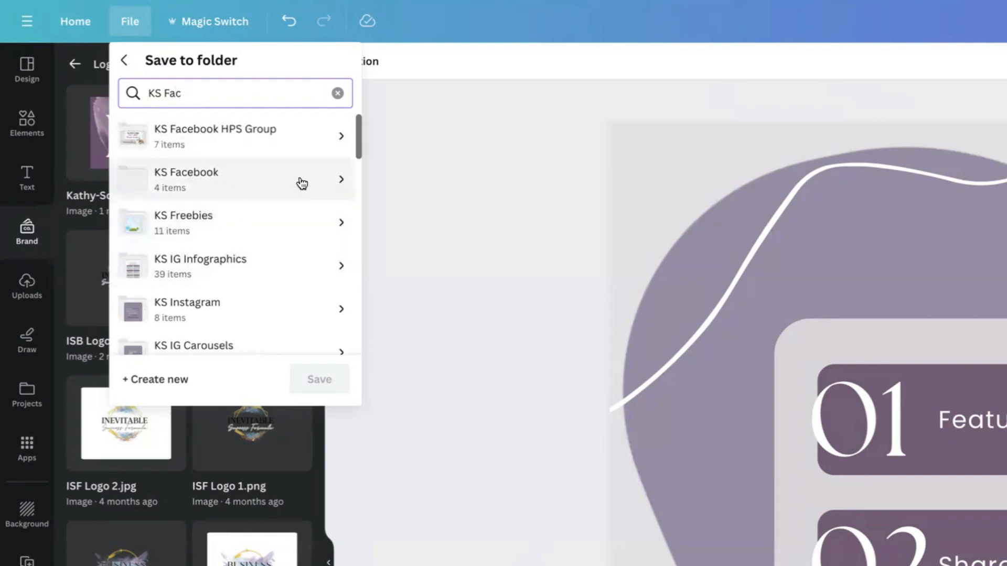
left_click(342, 181)
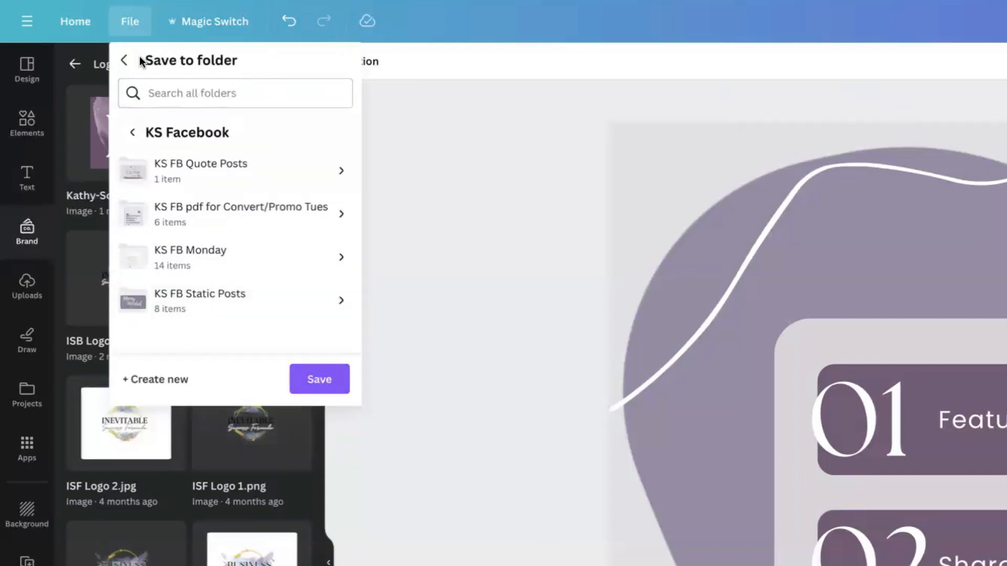
left_click(427, 117)
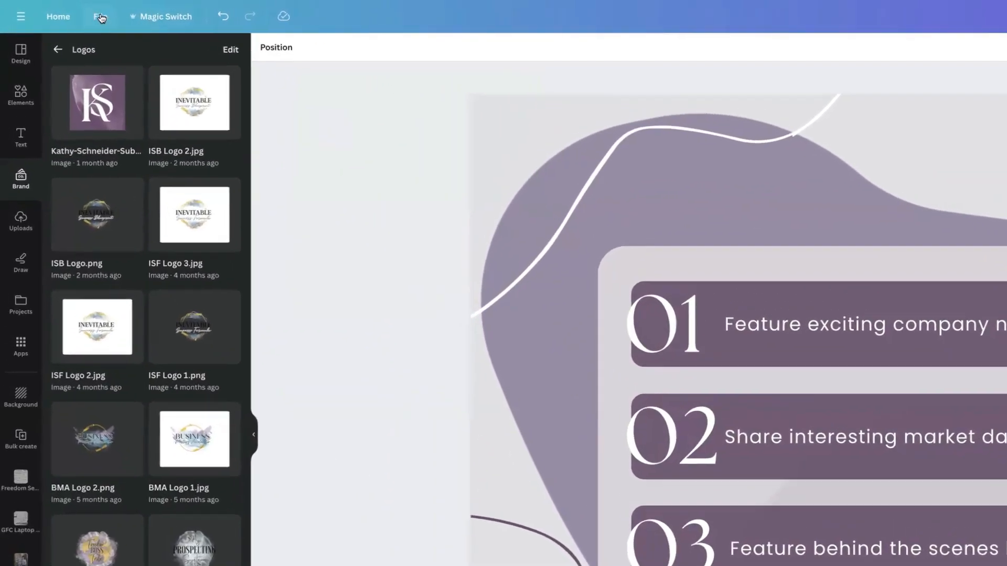
left_click(101, 18)
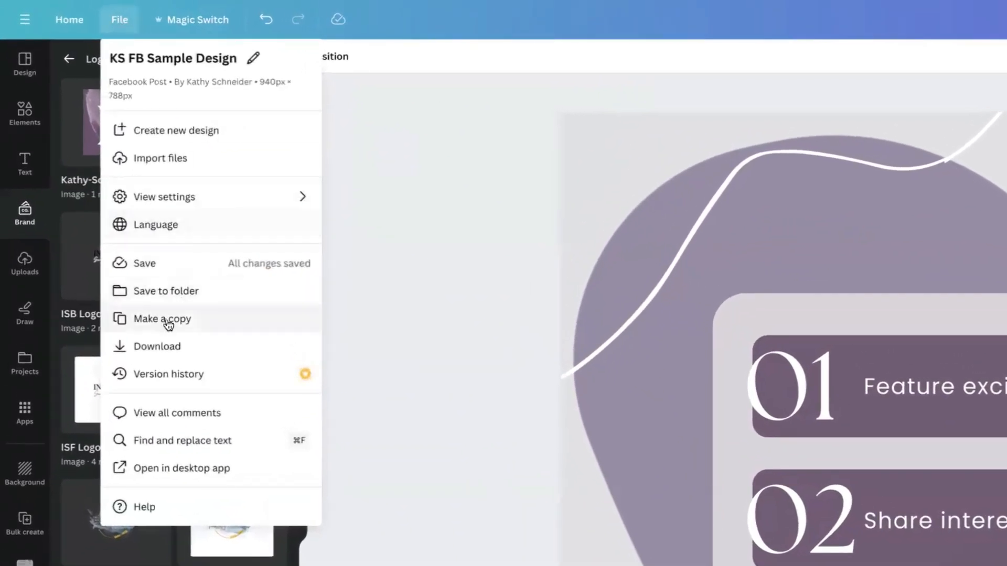
left_click(404, 337)
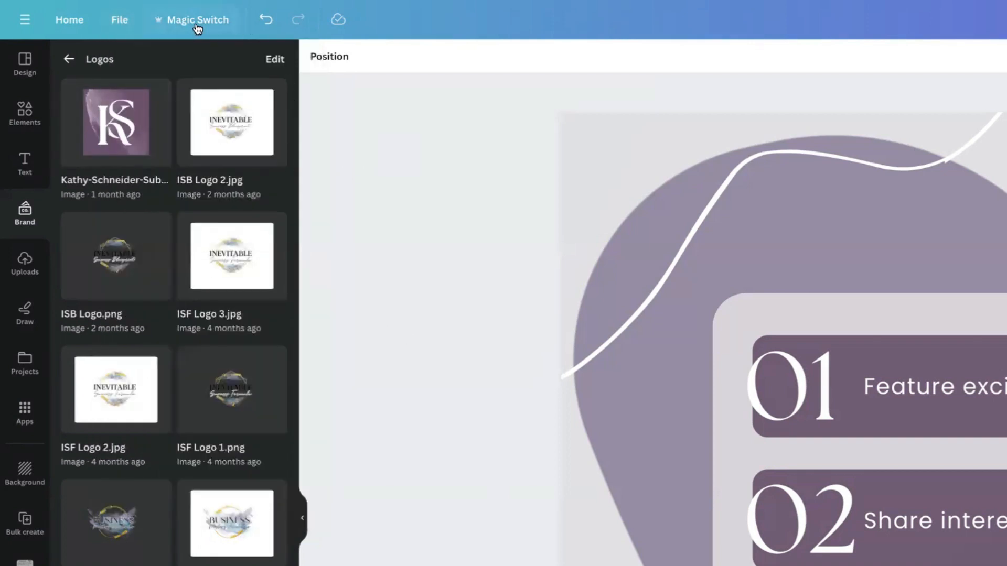
Create a copy of the design resized to Instagram Post (Square), 1080 × 1080 px, and open it in the browser
left_click(197, 23)
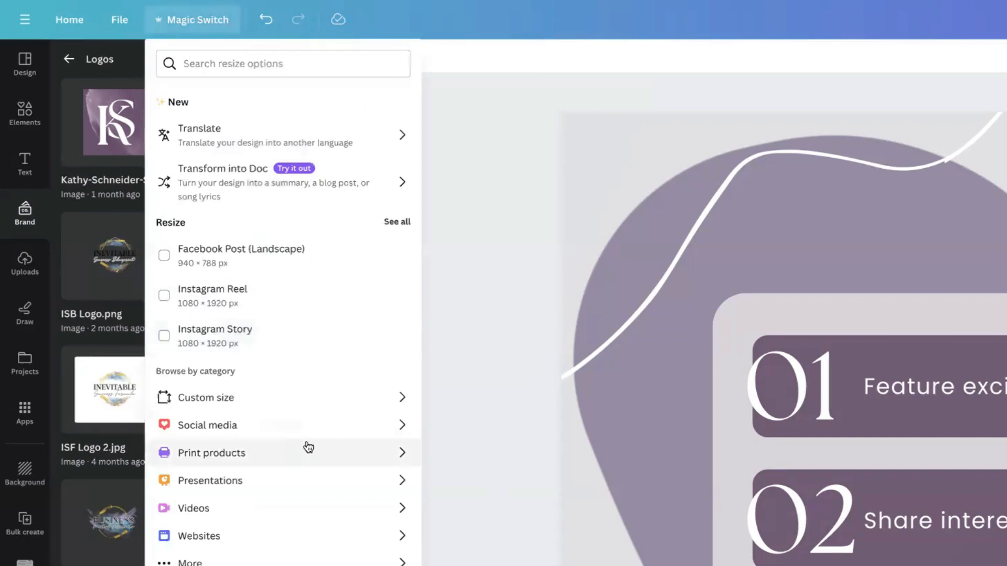
left_click(394, 428)
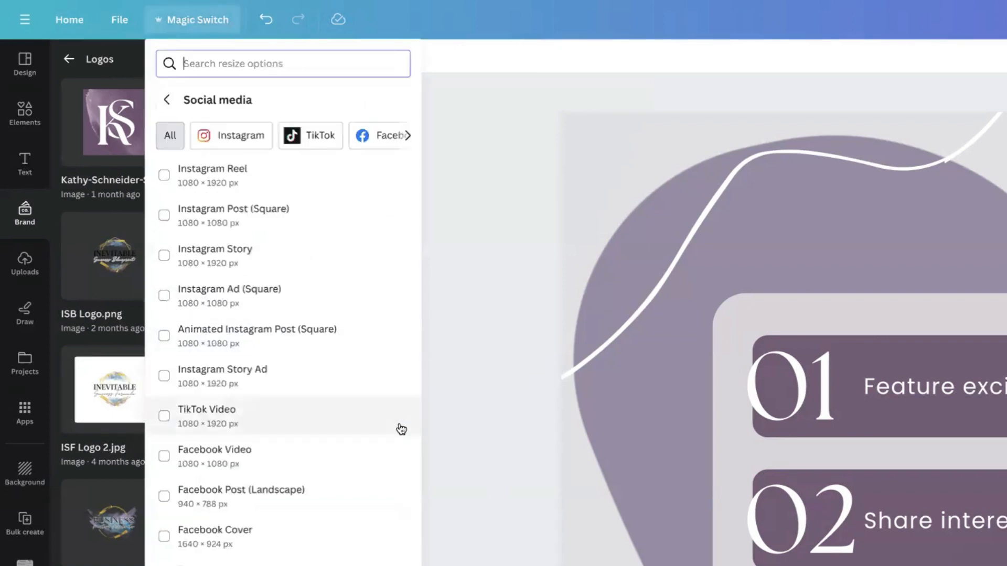
scroll(401, 429, "down", 3)
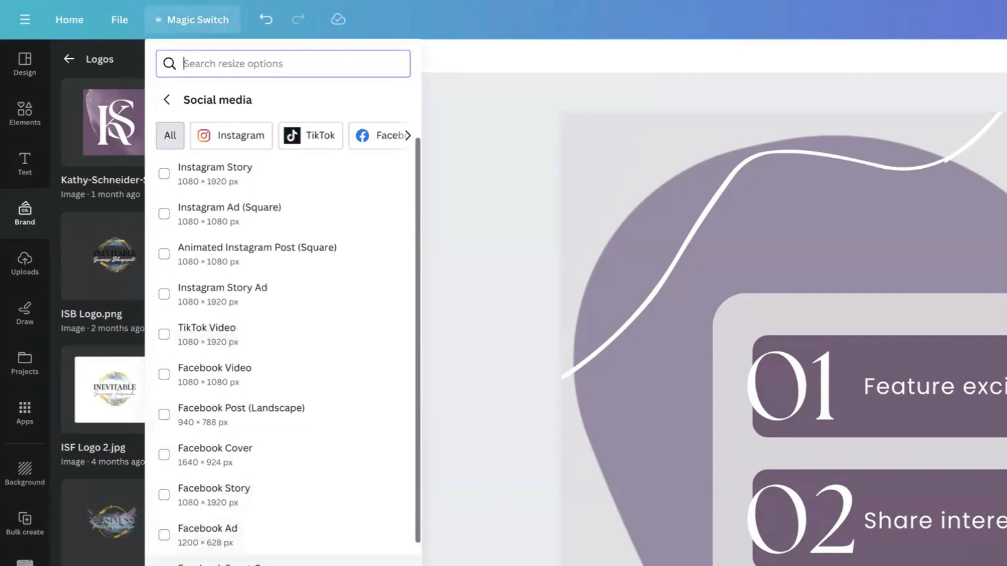
scroll(281, 290, "up", 3)
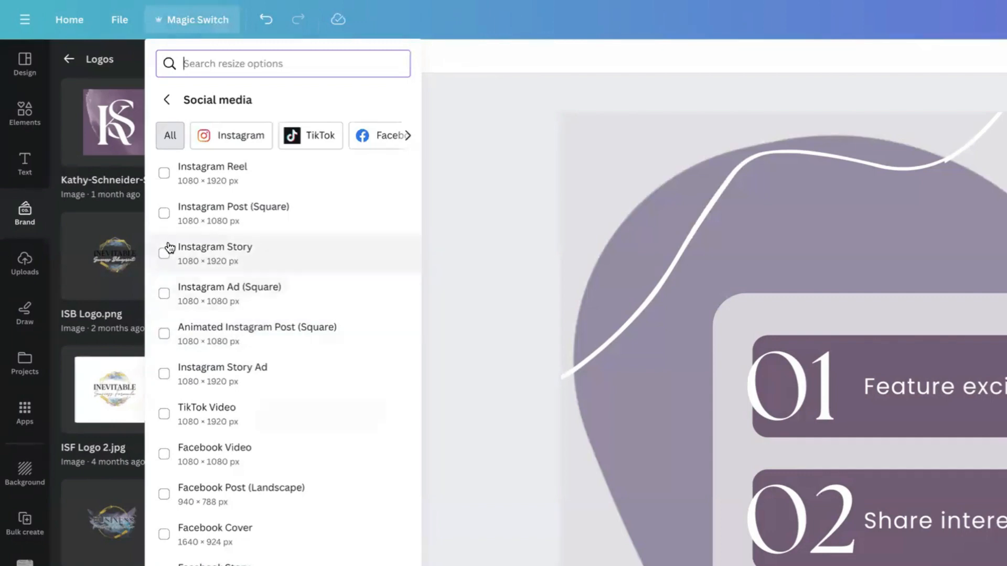
left_click(167, 217)
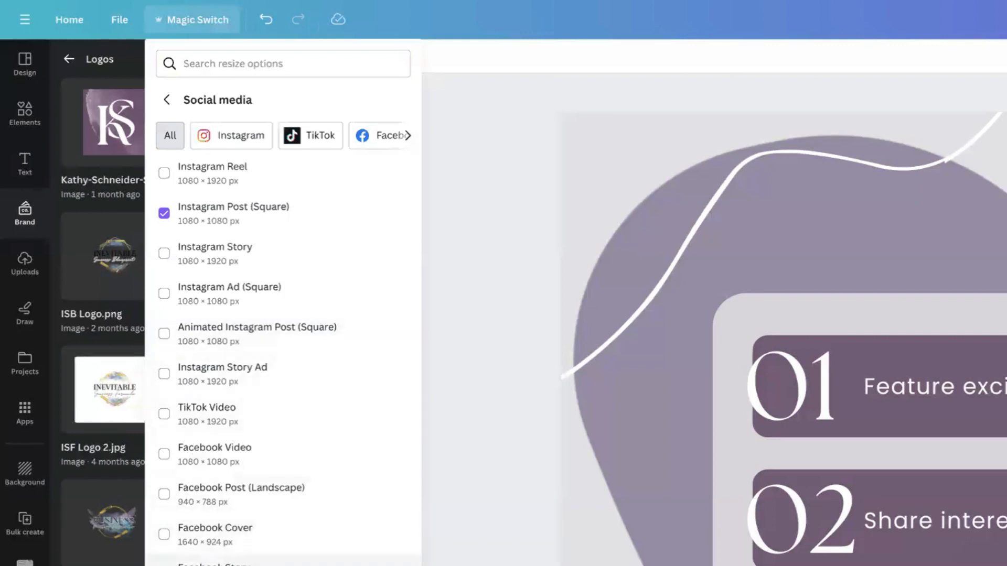
scroll(283, 367, "down", 8)
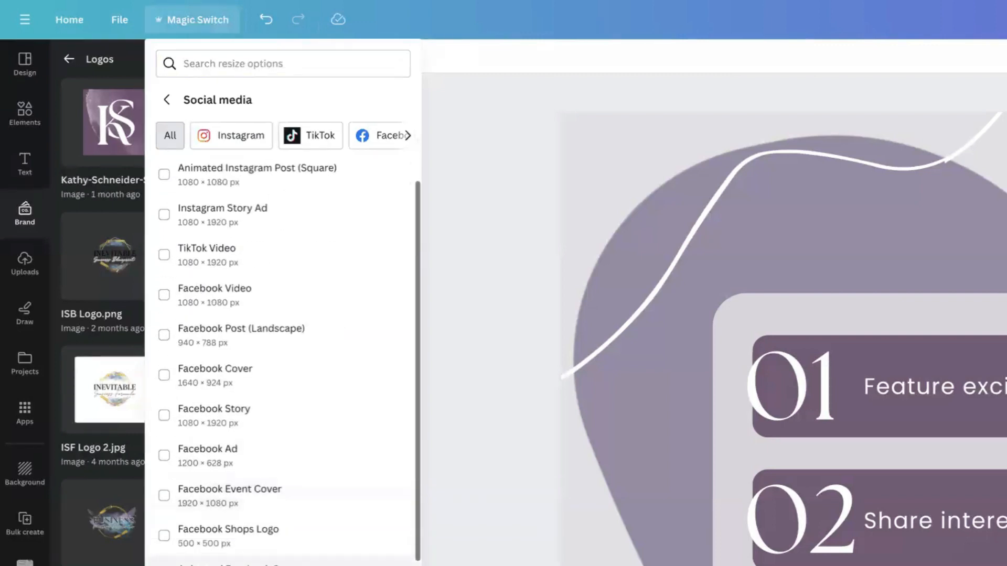
scroll(283, 367, "down", 2)
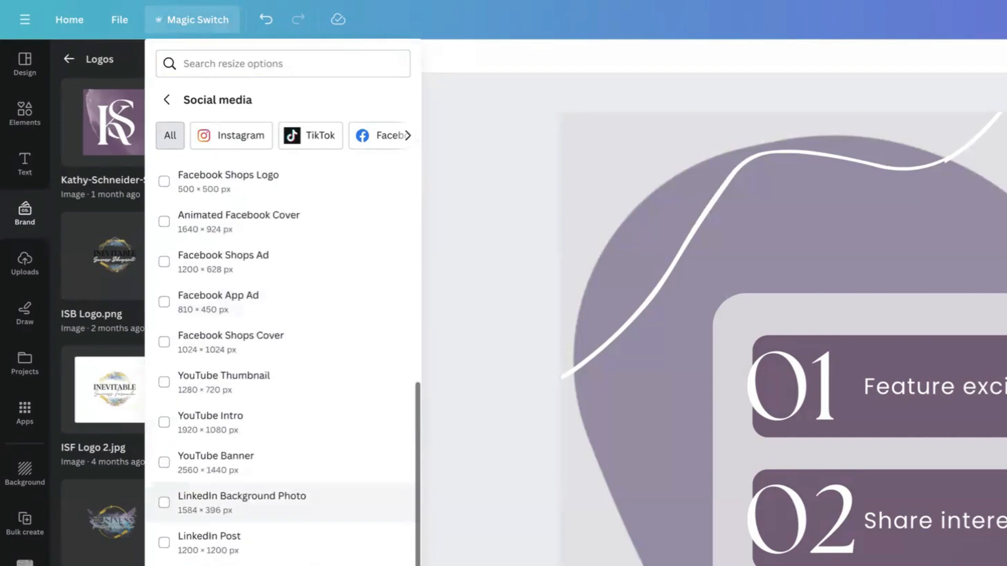
left_click(283, 561)
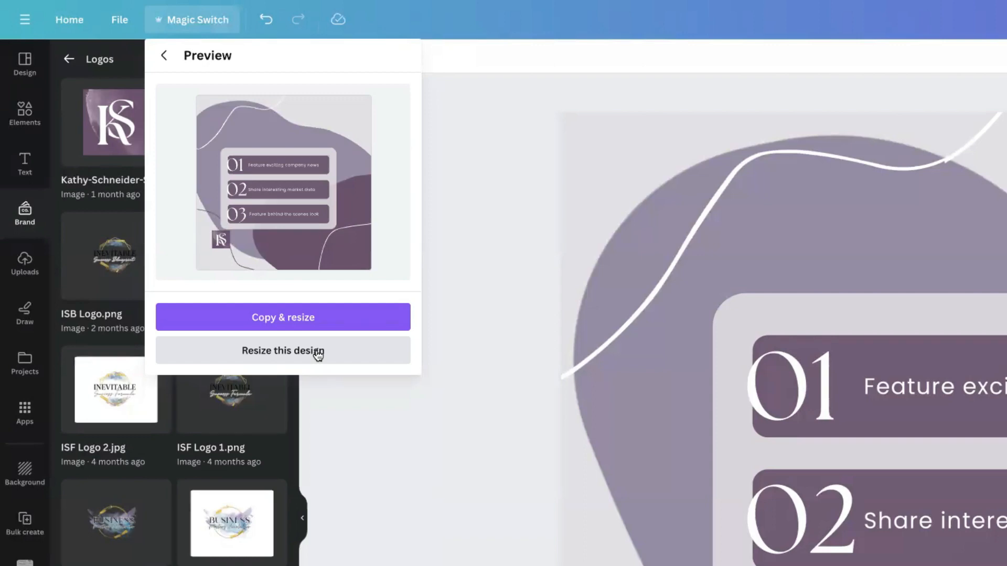
left_click(297, 318)
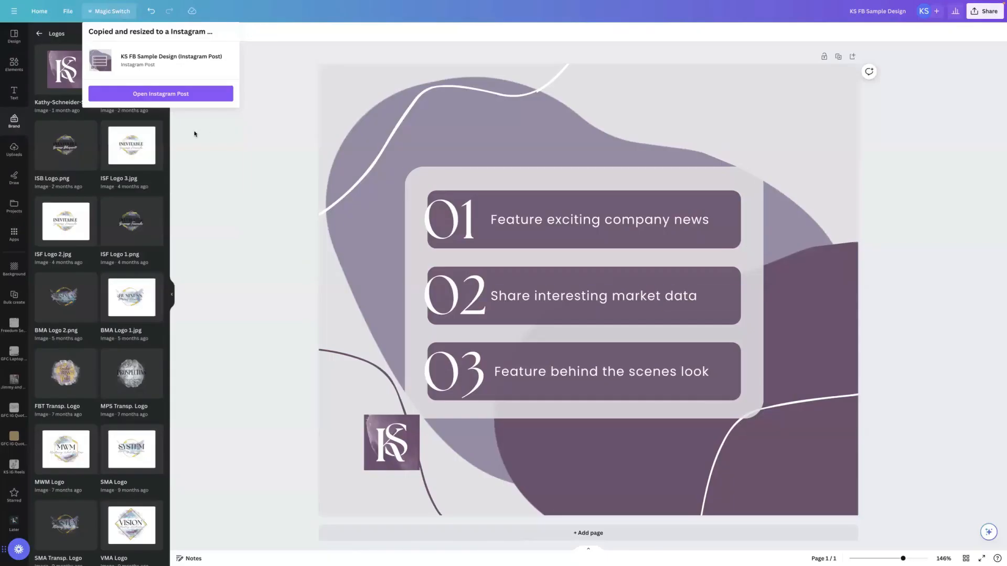
left_click(161, 95)
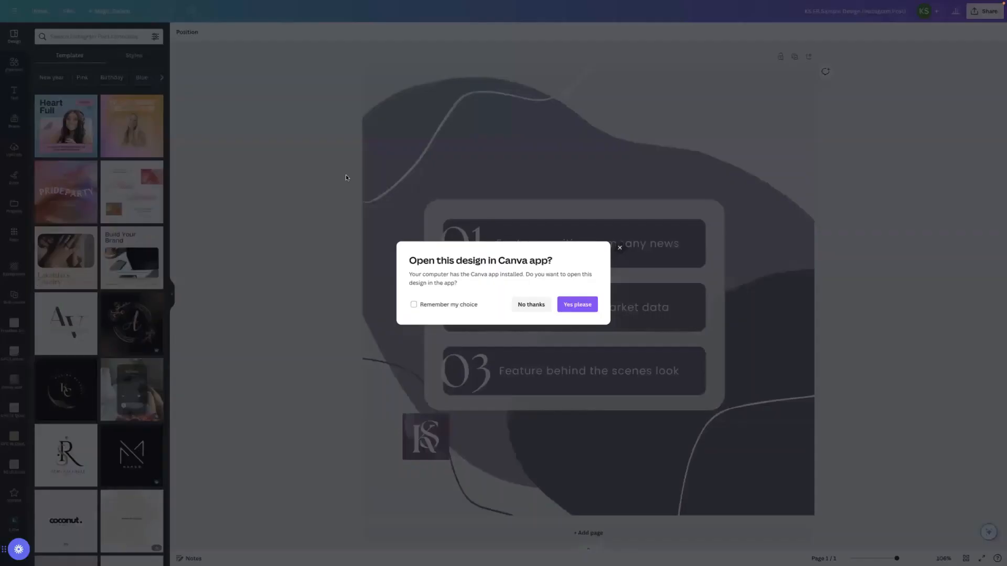
left_click(537, 304)
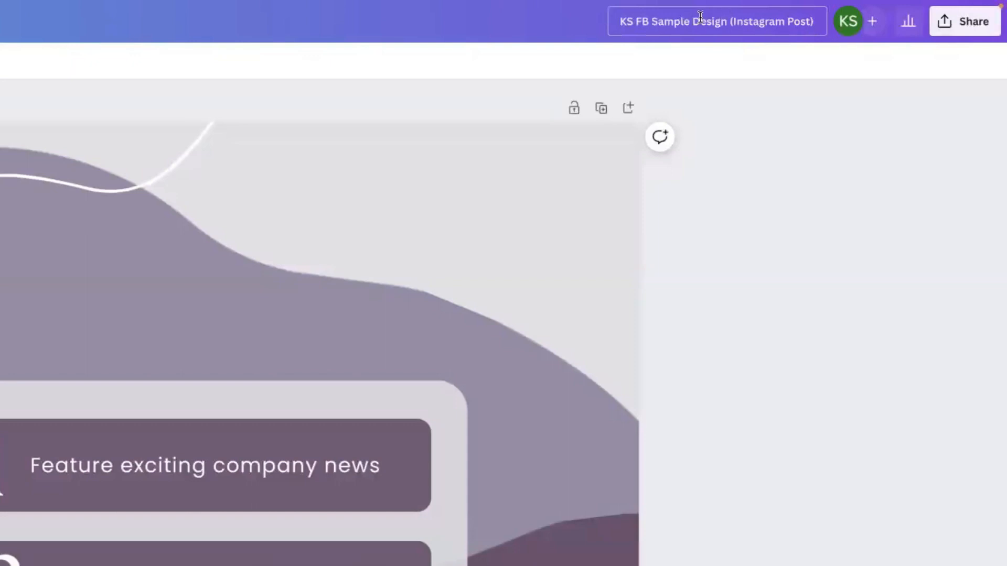
Rename the resized copy "KS IG Sample Design", removing the "(Instagram Post)" suffix
mouse_move(675, 7)
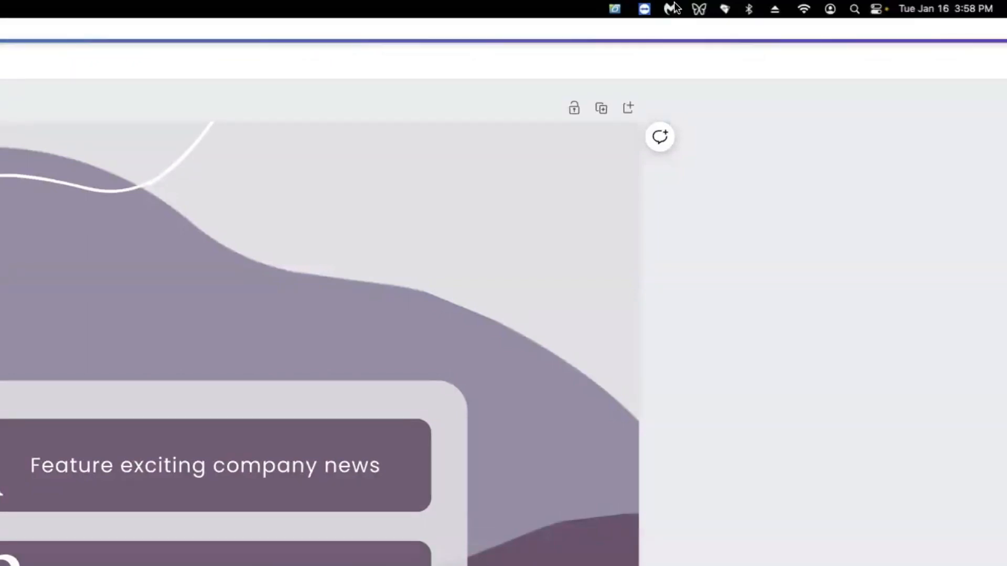
key("BackSpace")
key("BackSpace")
key("BackSpace")
type("IG")
key("Right")
key("Right")
key("Right")
key("Right")
key("Right")
key("Right")
key("Right")
key("Right")
key("Right")
key("Right")
key("Right")
key("Right")
key("Right")
key("Right")
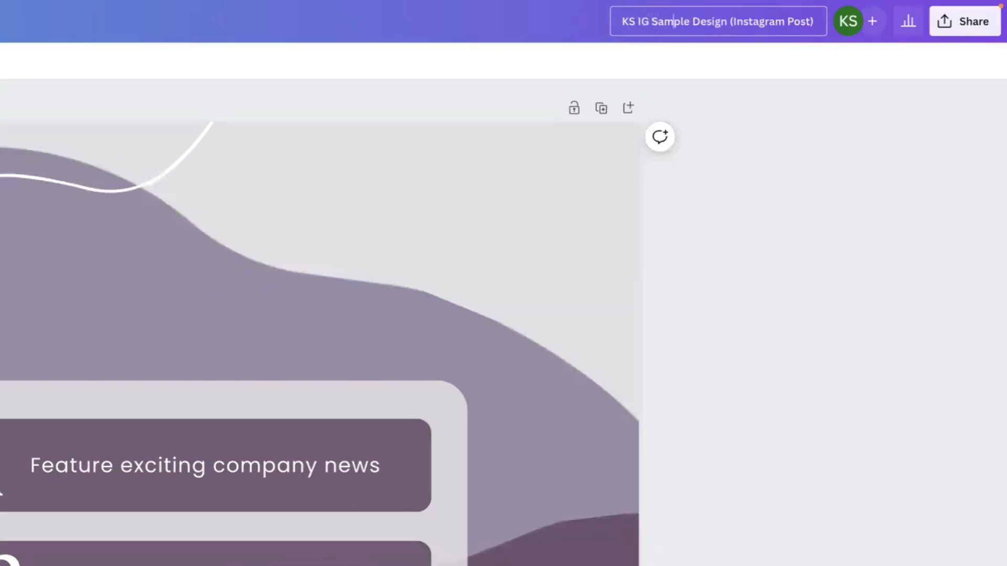
key("Right")
key("Right")
key("Right")
key("Right")
key("Right")
key("Right")
key("Right")
key("BackSpace")
key("BackSpace")
key("BackSpace")
key("BackSpace")
key("BackSpace")
key("BackSpace")
key("BackSpace")
key("BackSpace")
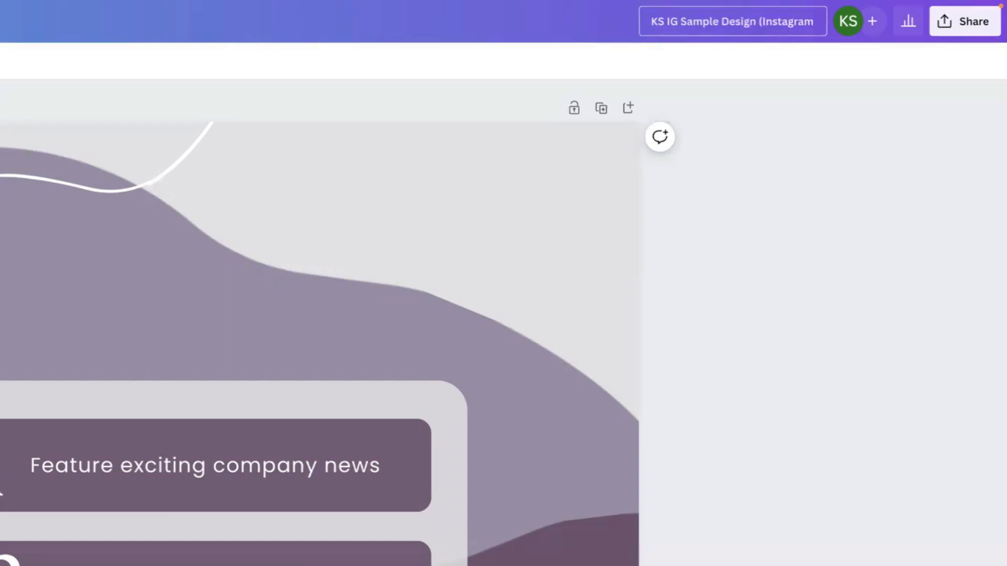
key("BackSpace")
key("BackSpace")
key("BackSpace")
key("BackSpace")
key("BackSpace")
key("BackSpace")
key("BackSpace")
key("BackSpace")
key("BackSpace")
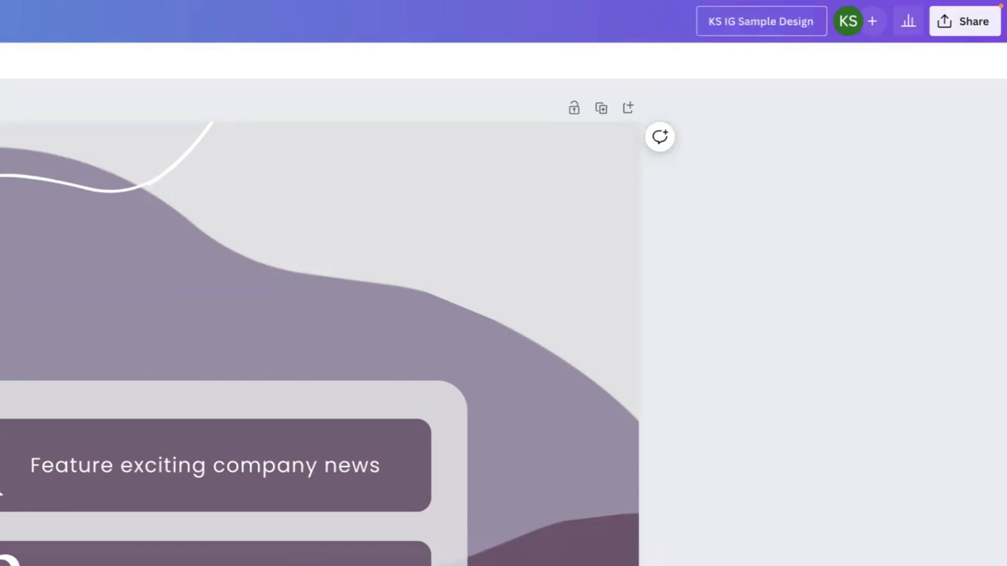
left_click(811, 457)
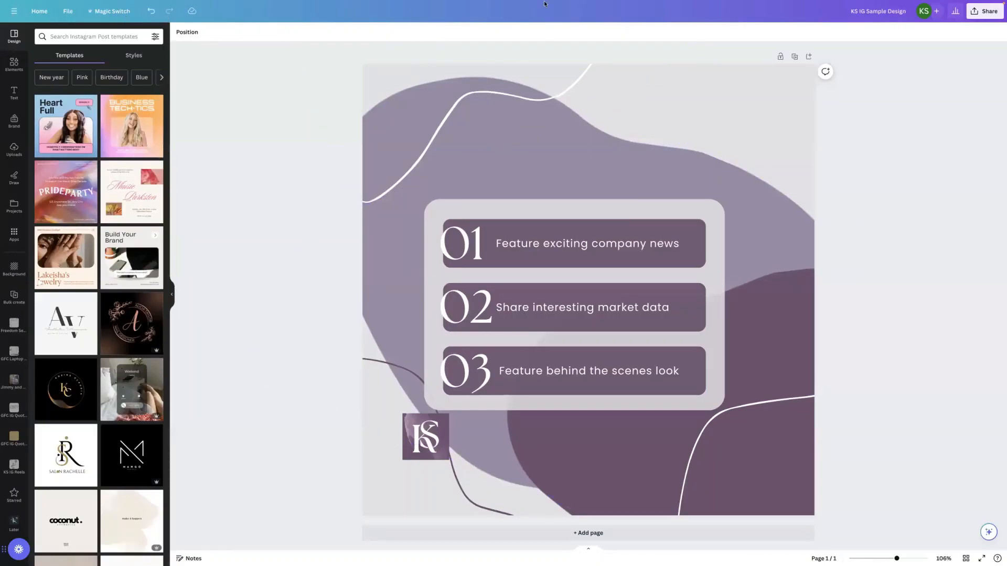
Go to the home page and reopen the Instagram Post version from the recent designs, staying in the browser
mouse_move(47, 17)
left_click(38, 13)
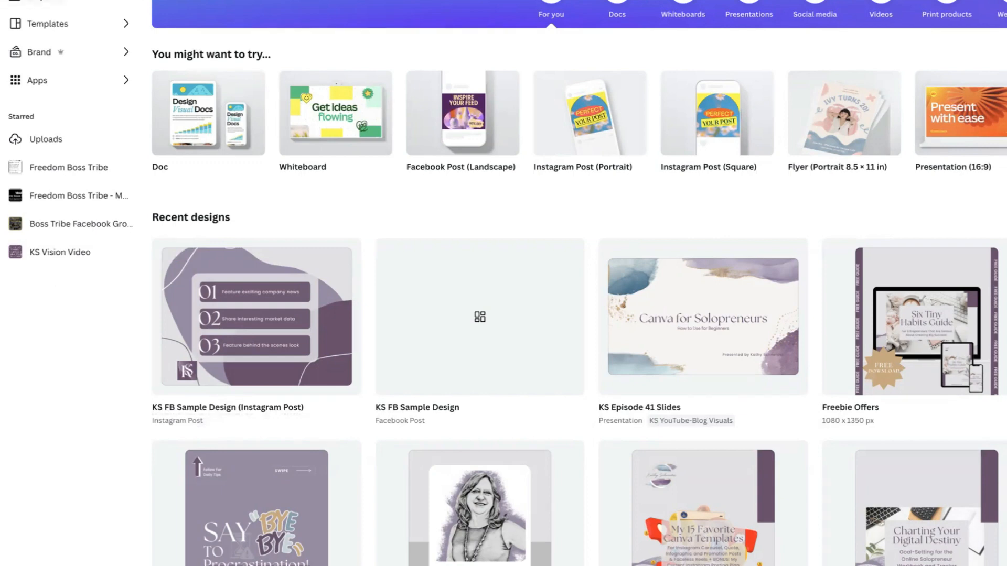
mouse_move(495, 148)
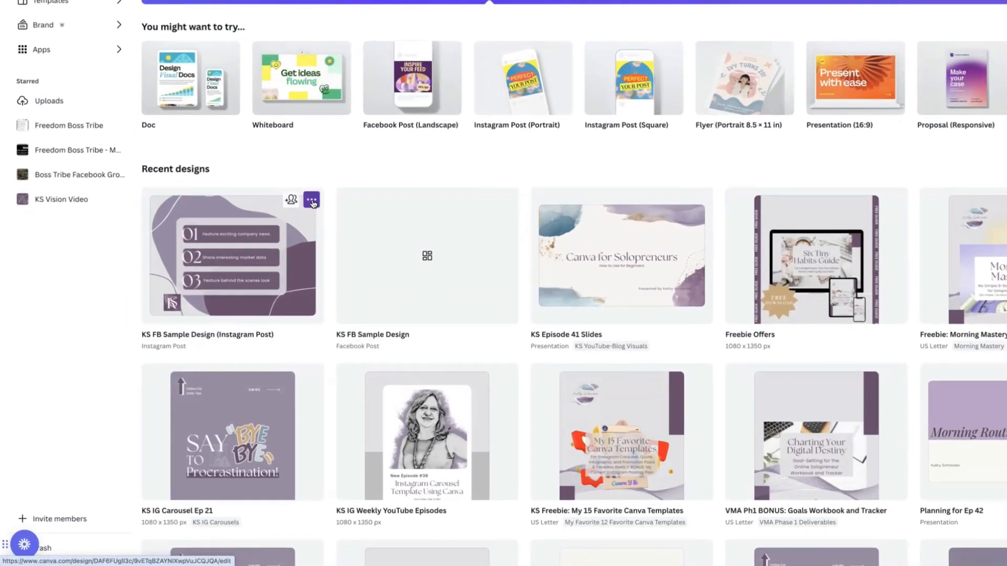
left_click(277, 231)
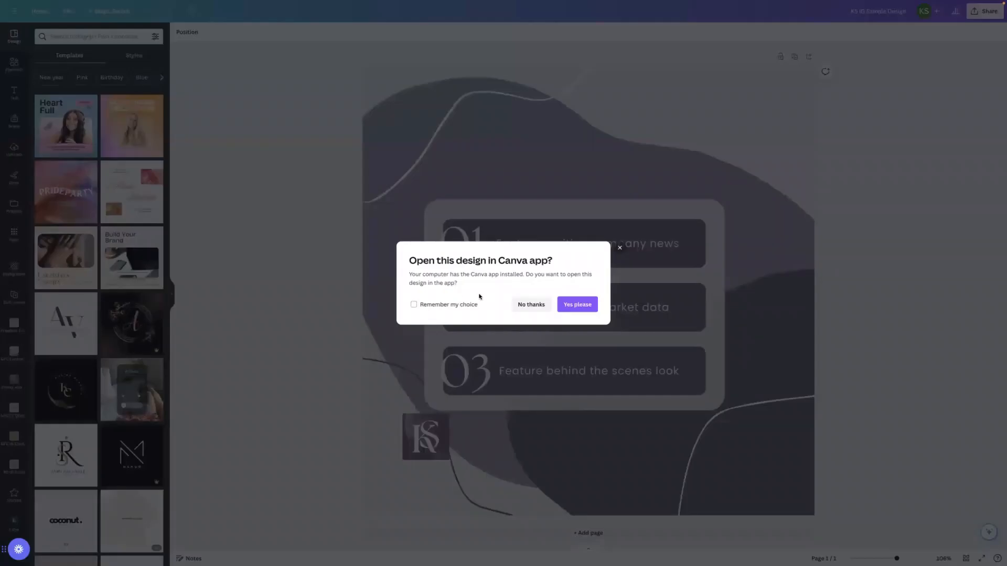
left_click(529, 301)
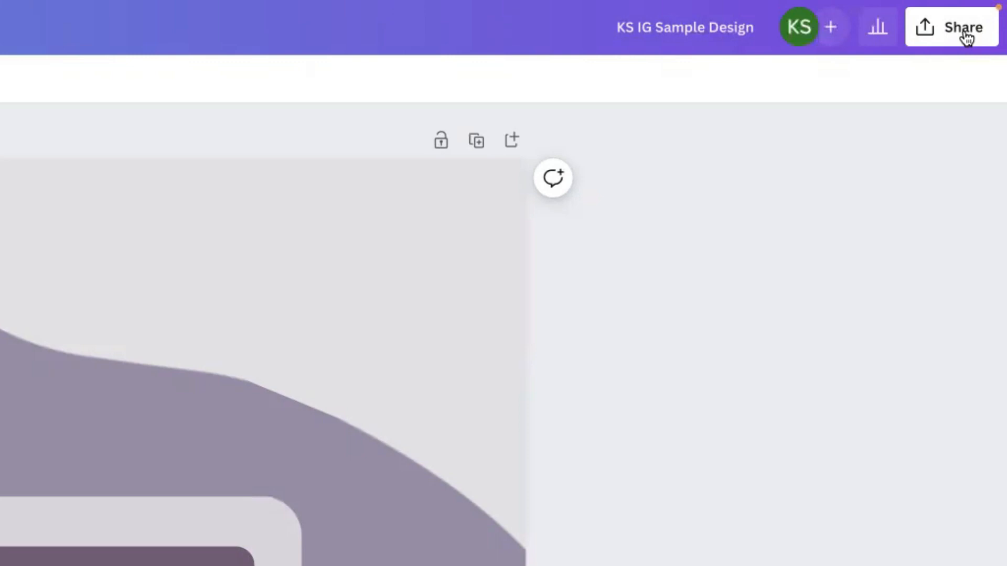
Set the design's collaboration link access to "Anyone with the link"
left_click(966, 39)
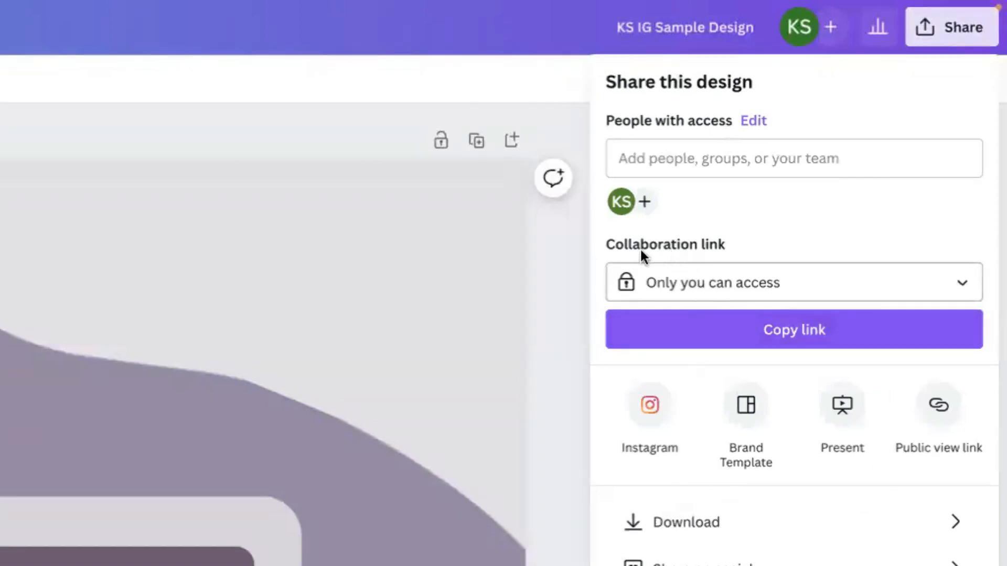
left_click(966, 284)
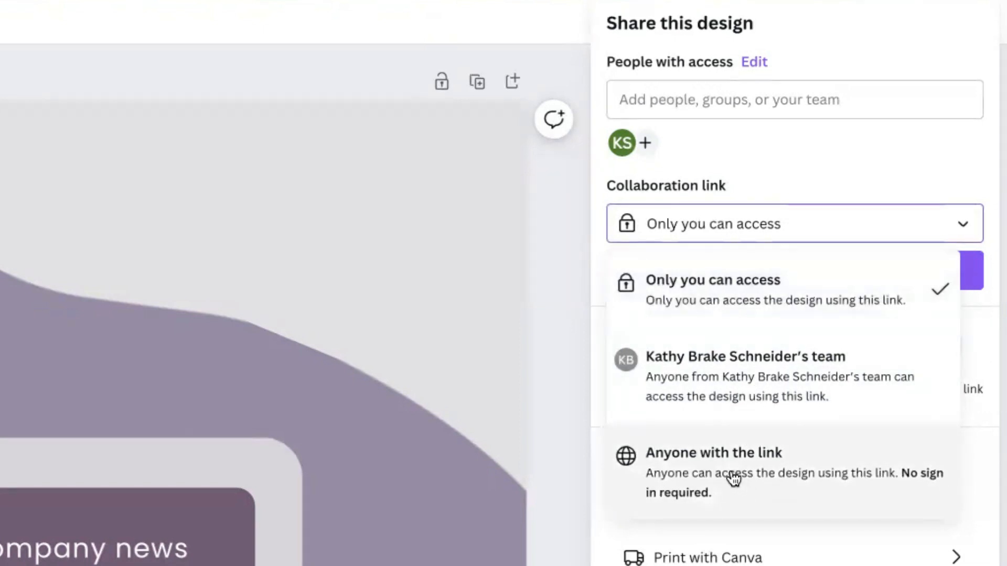
left_click(733, 478)
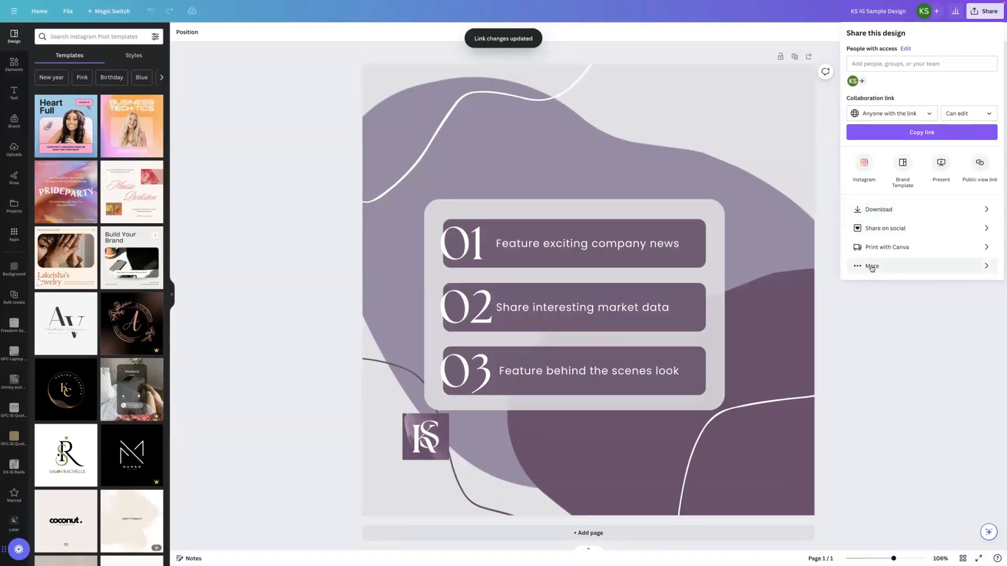
Examine the full list of sharing, social and saving options for the design and return to the main sharing settings
left_click(872, 271)
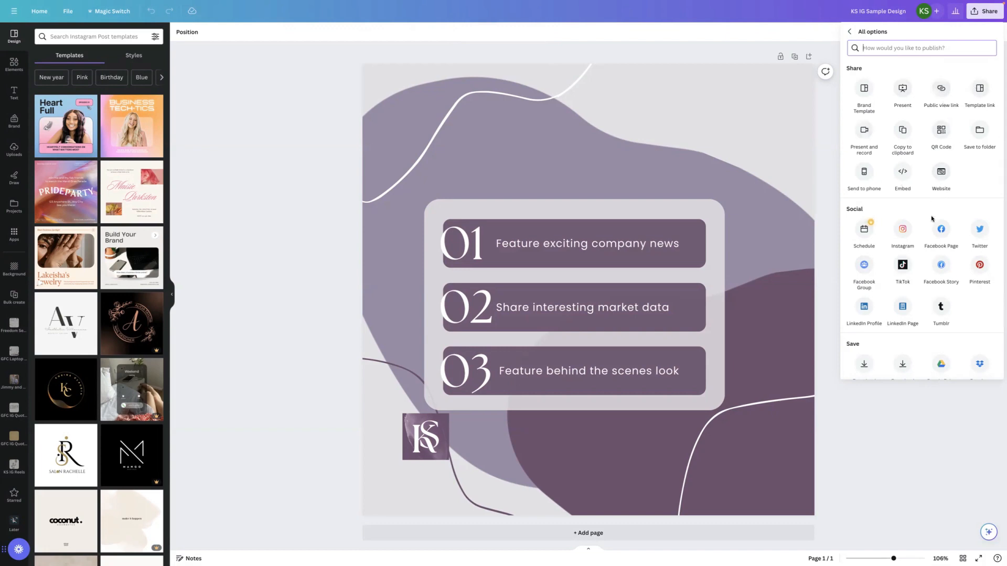
left_click(851, 32)
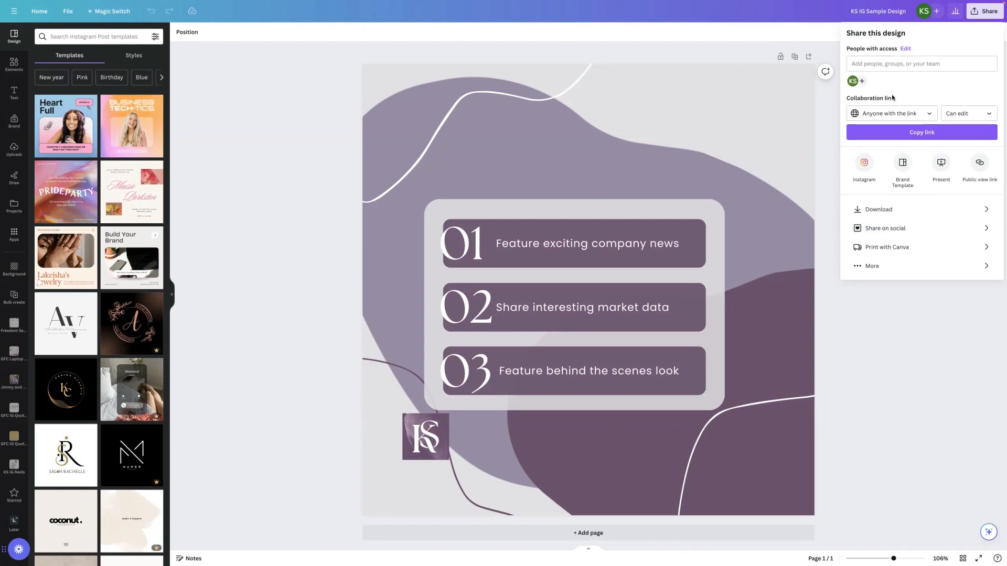
left_click(865, 64)
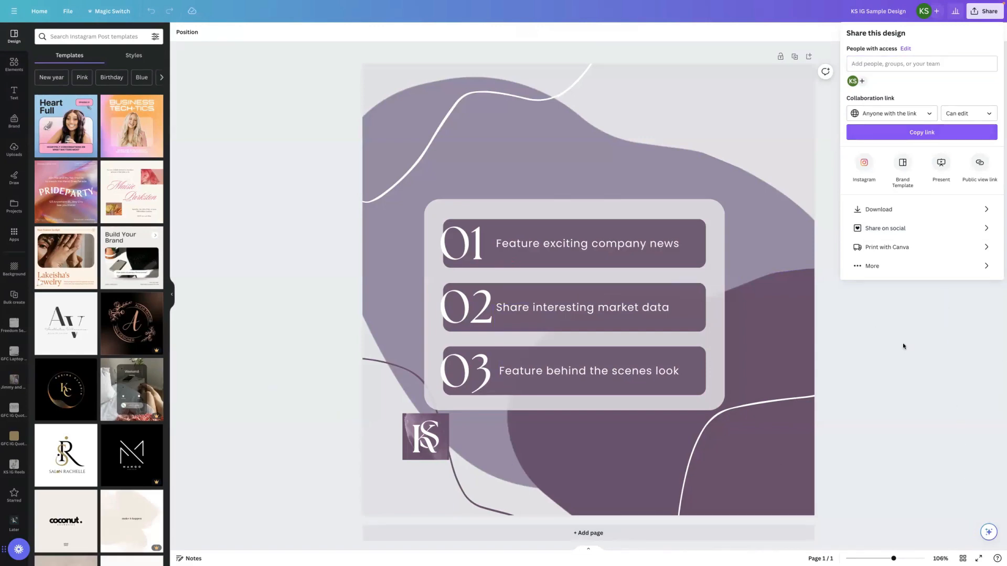
Close the sharing settings and export the design as a PNG to Later's Main Group media library through the connected Later app
left_click(959, 316)
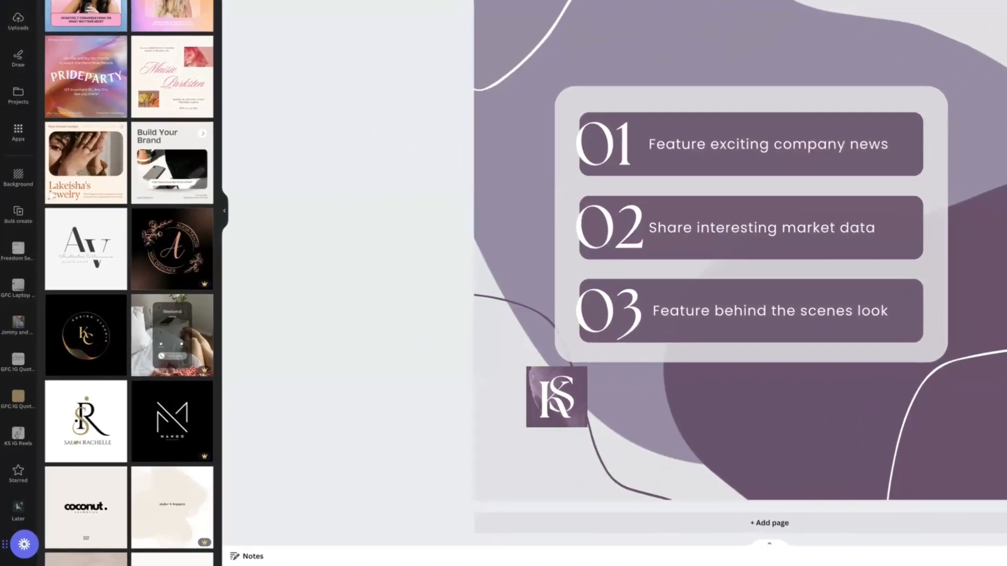
left_click(19, 132)
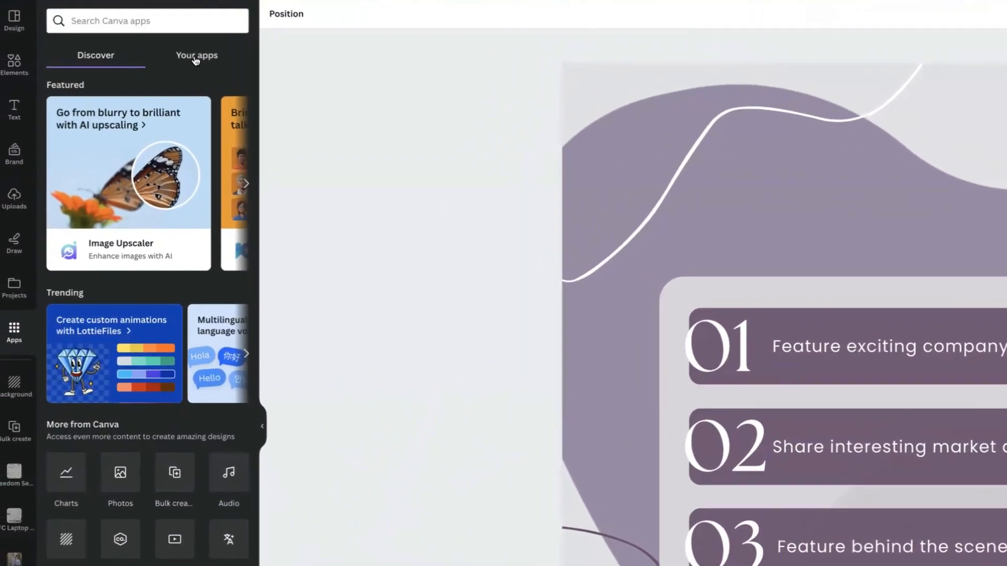
left_click(195, 58)
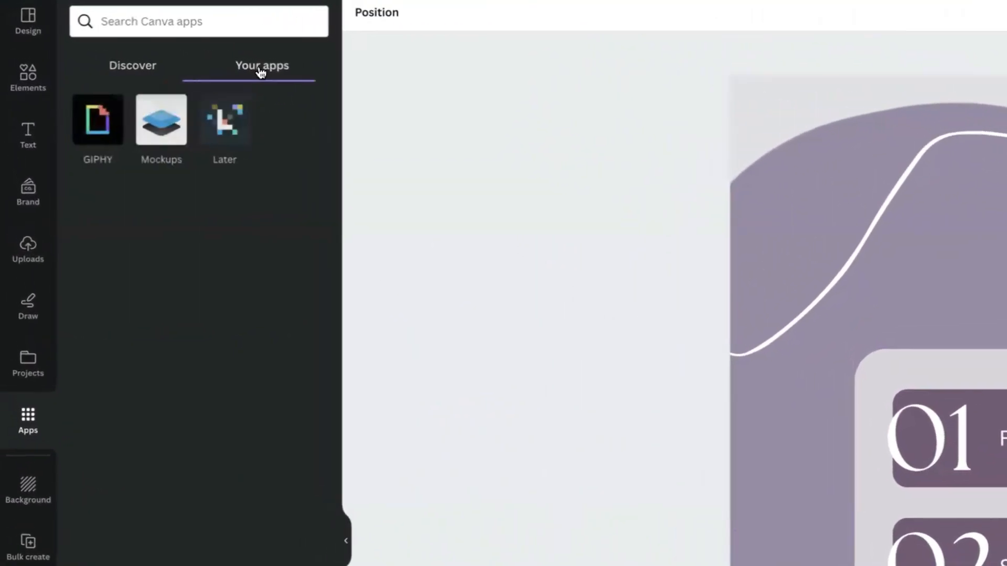
left_click(224, 131)
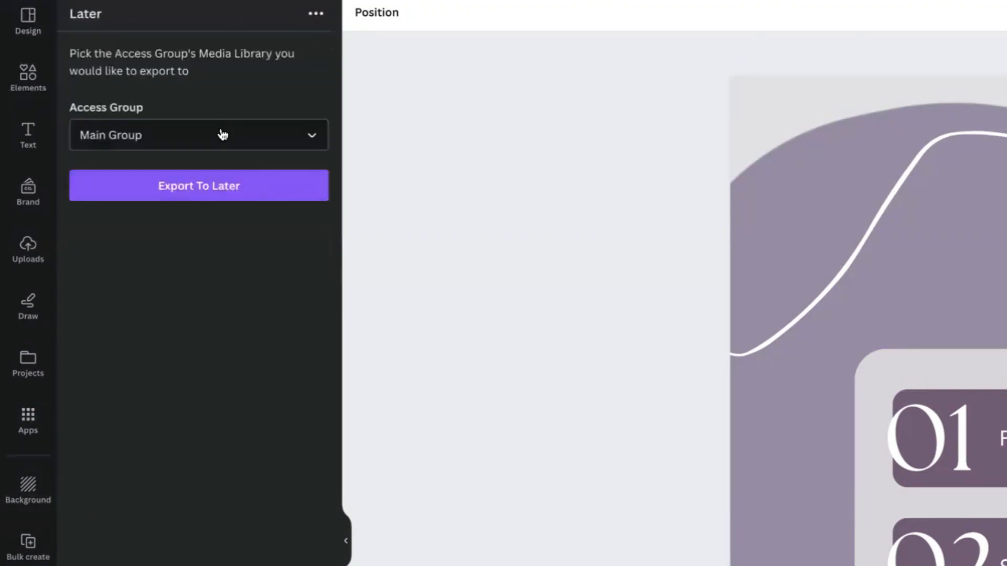
left_click(193, 187)
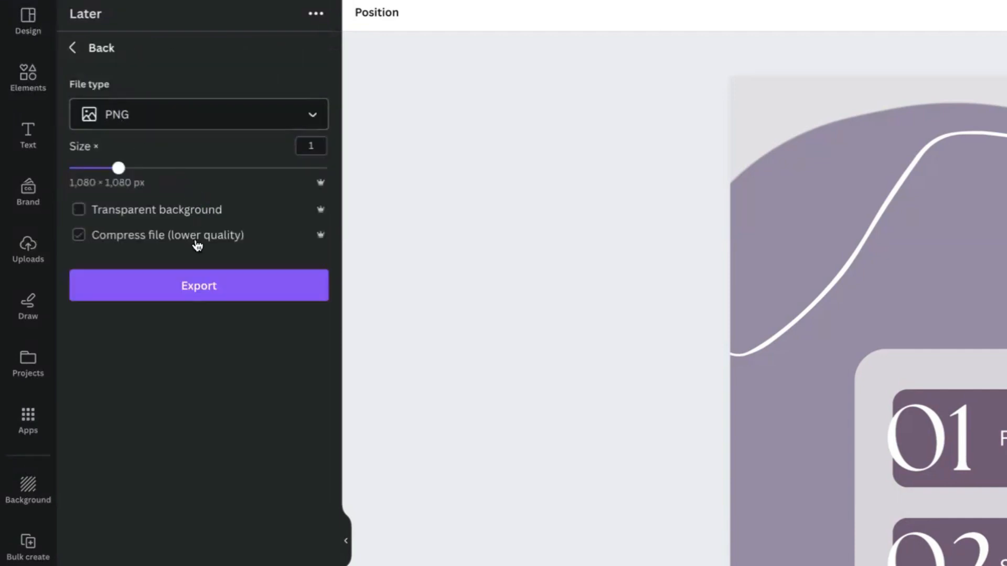
left_click(191, 287)
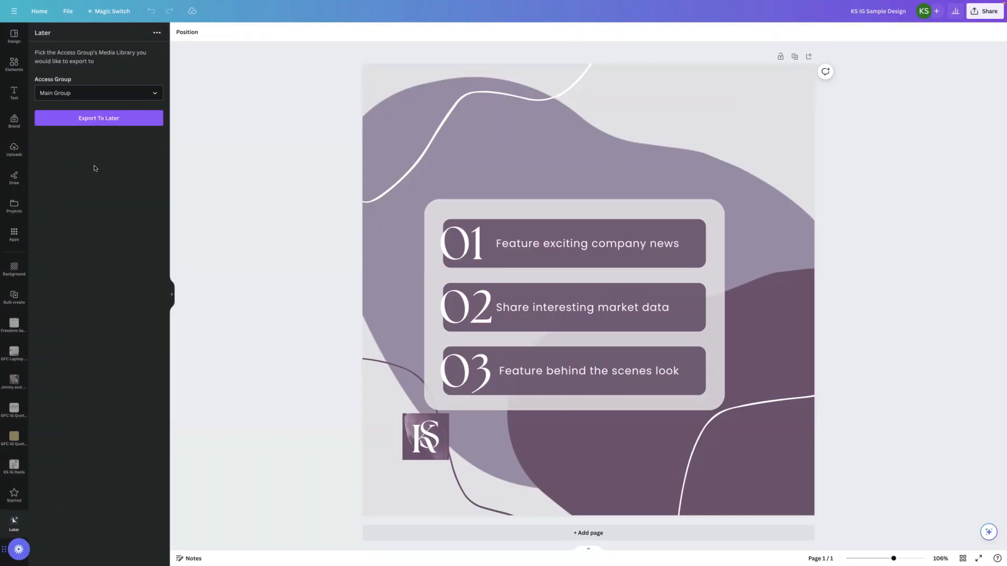
Open the bookmarked Later.com scheduling calendar in a new browser tab and expand the window to full size
mouse_move(47, 4)
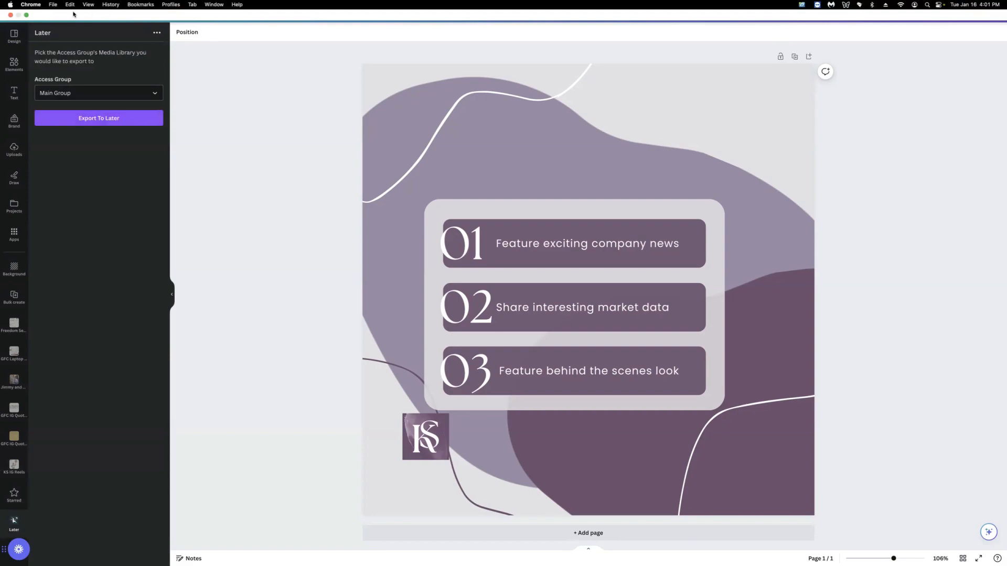
left_click(26, 15)
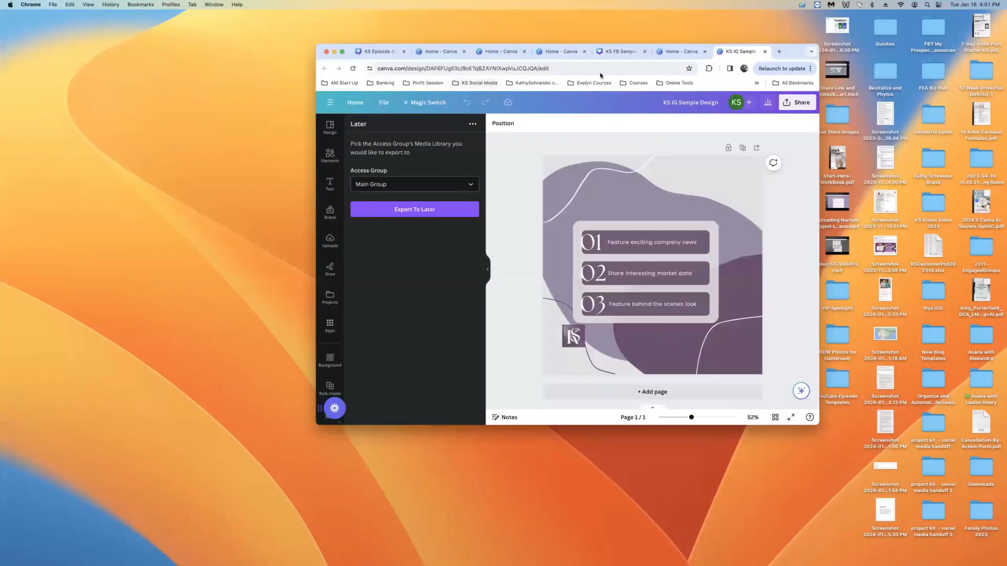
left_click(778, 51)
left_click(479, 83)
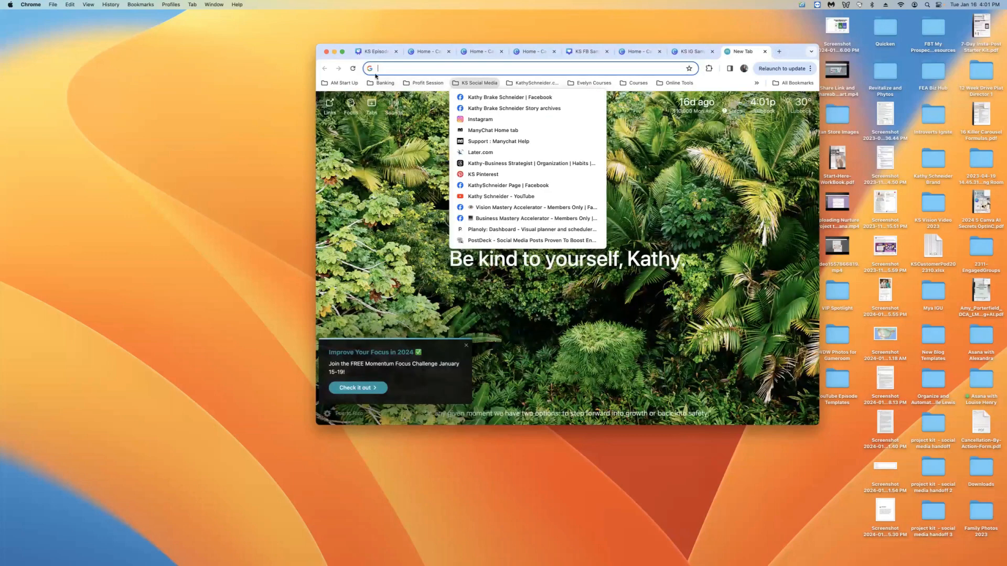
left_click(488, 152)
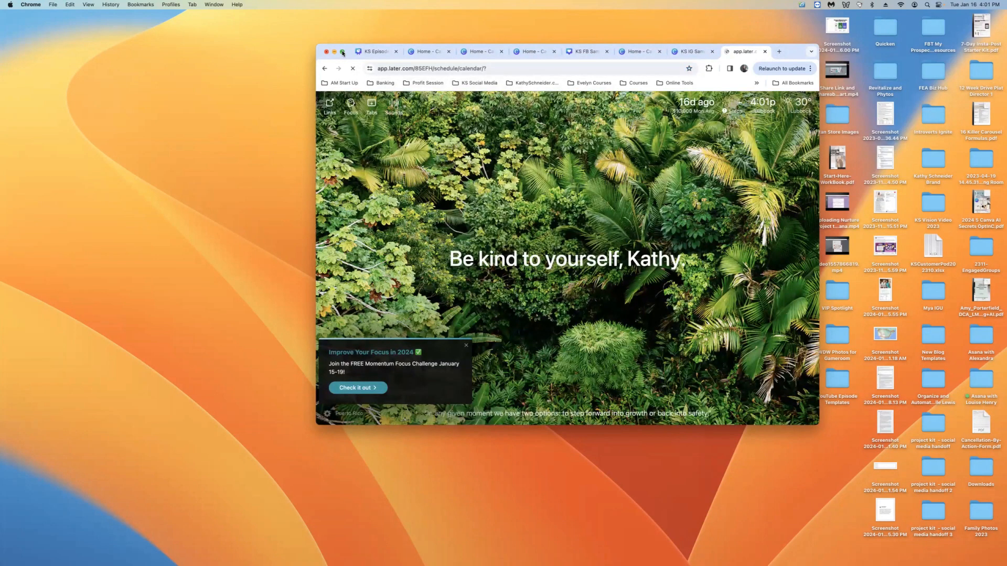
left_click(342, 53)
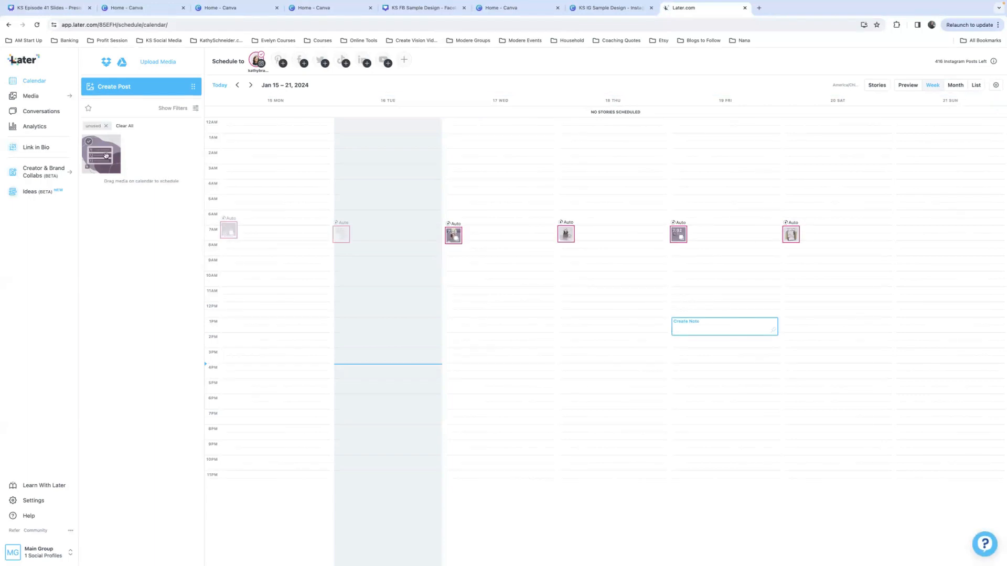
Start an Instagram post from the exported image, examine its scheduling and draft options, and leave without saving
left_click(106, 155)
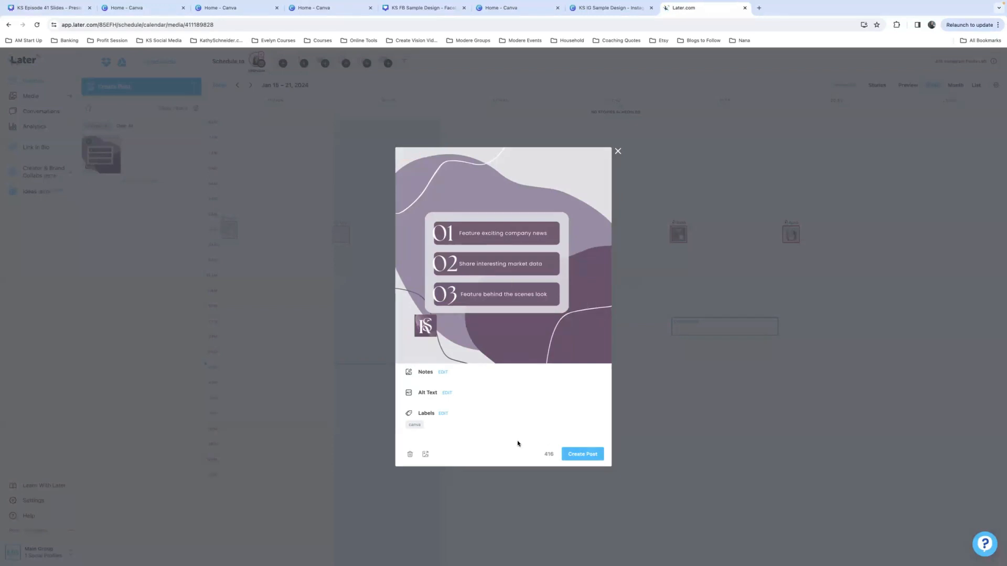
left_click(585, 455)
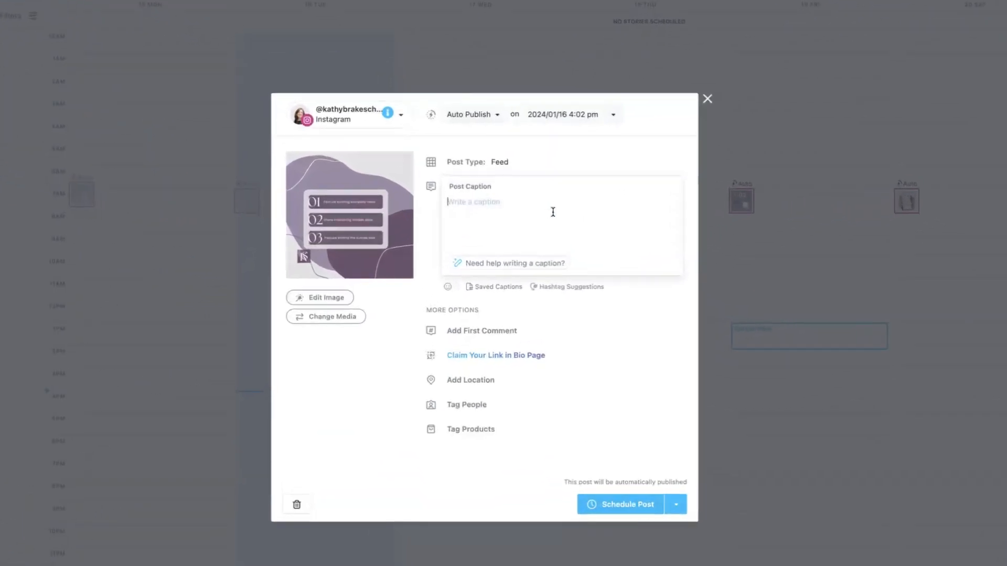
left_click(678, 507)
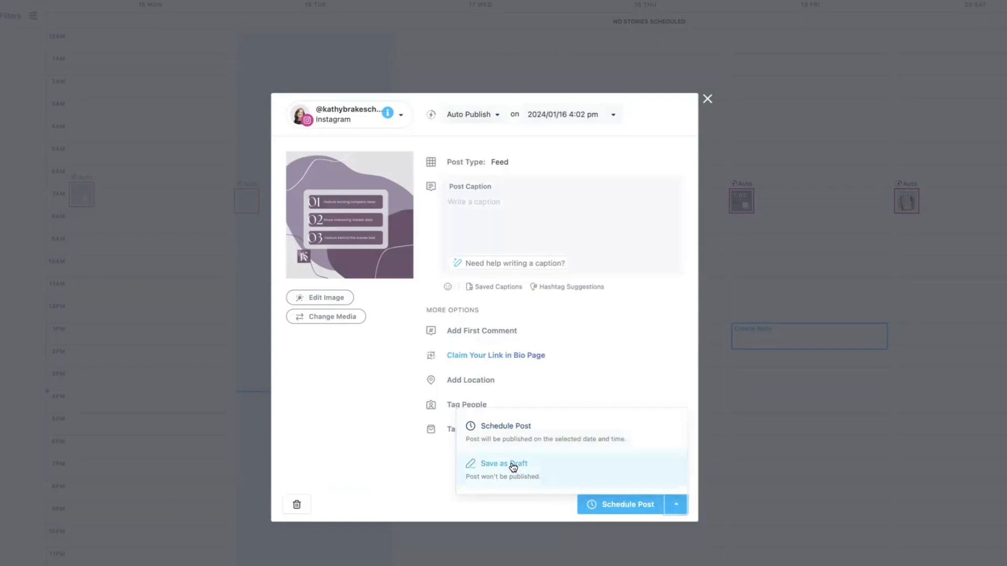
left_click(708, 98)
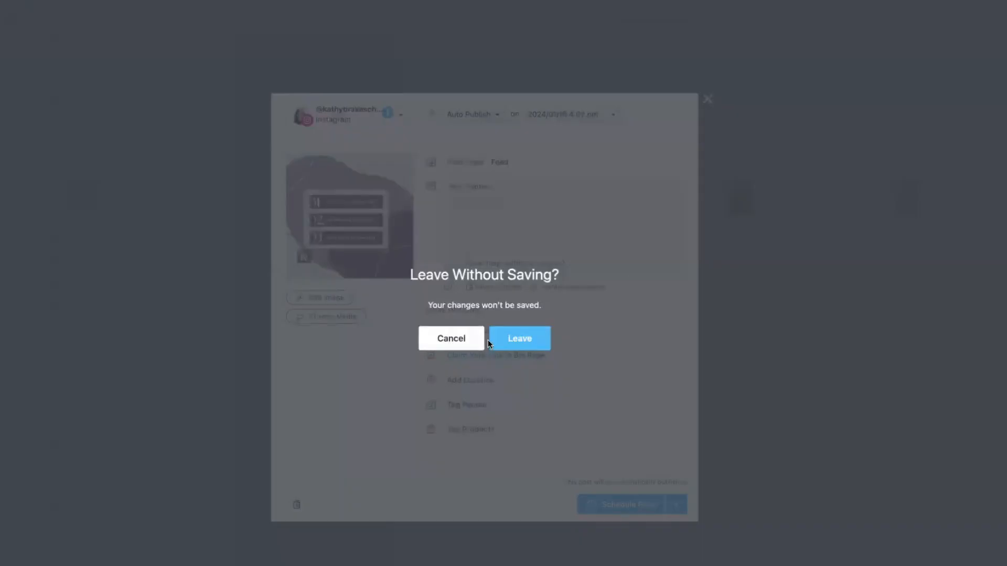
left_click(518, 344)
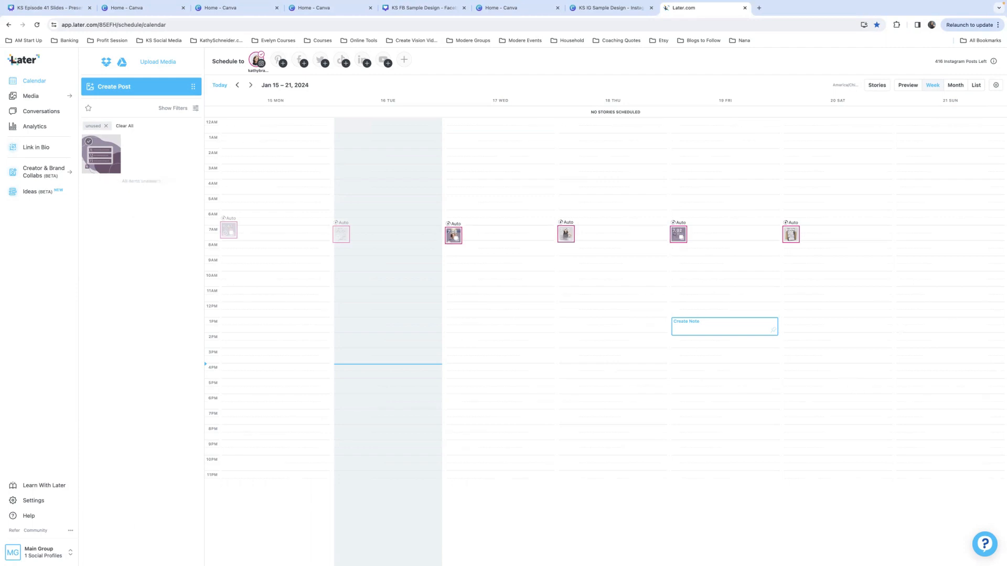
Close the Later page, return to the Canva projects and open the "KS Instagram" folder from the expanded folder list
left_click(744, 8)
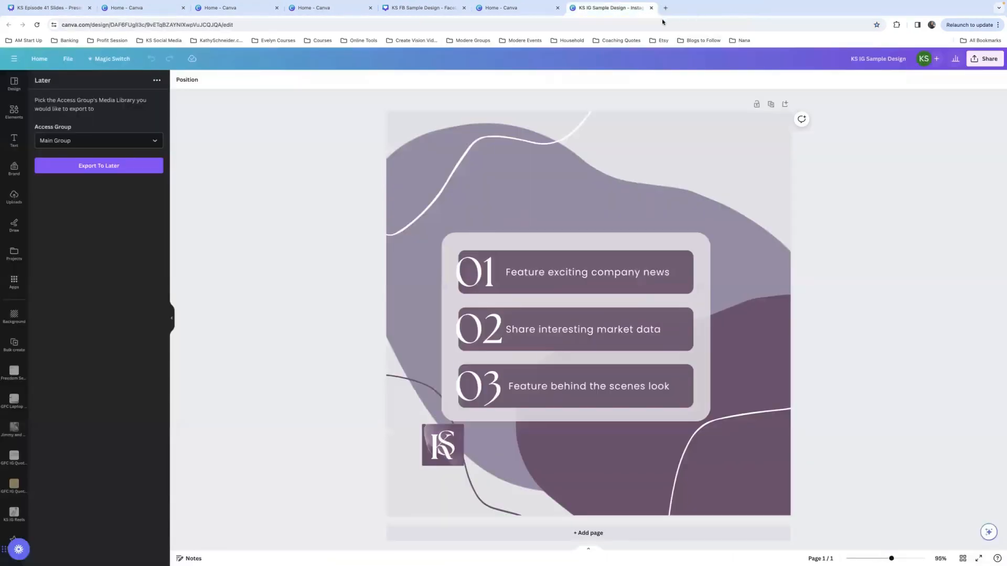
left_click(39, 58)
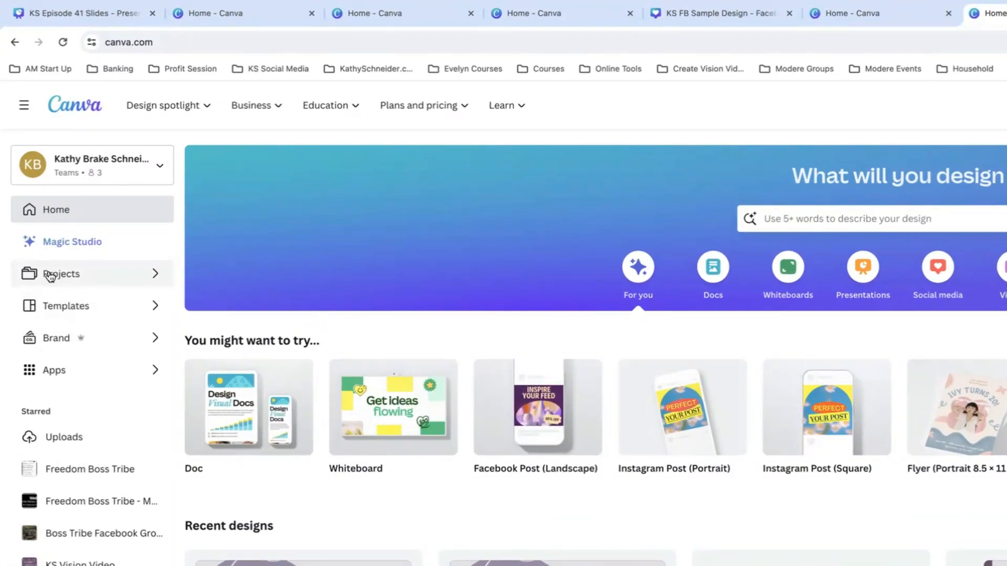
left_click(48, 232)
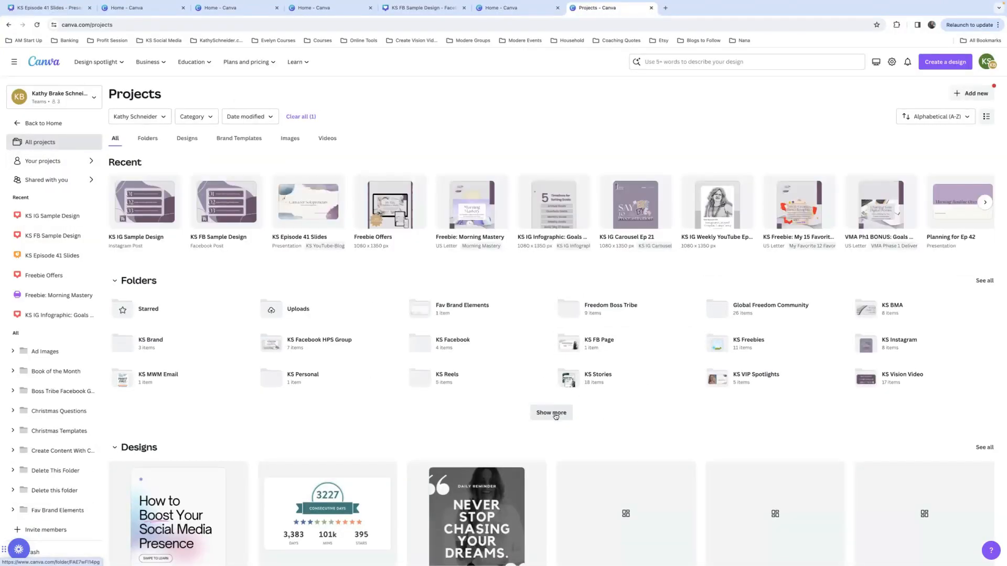
left_click(551, 413)
scroll(629, 315, "down", 2)
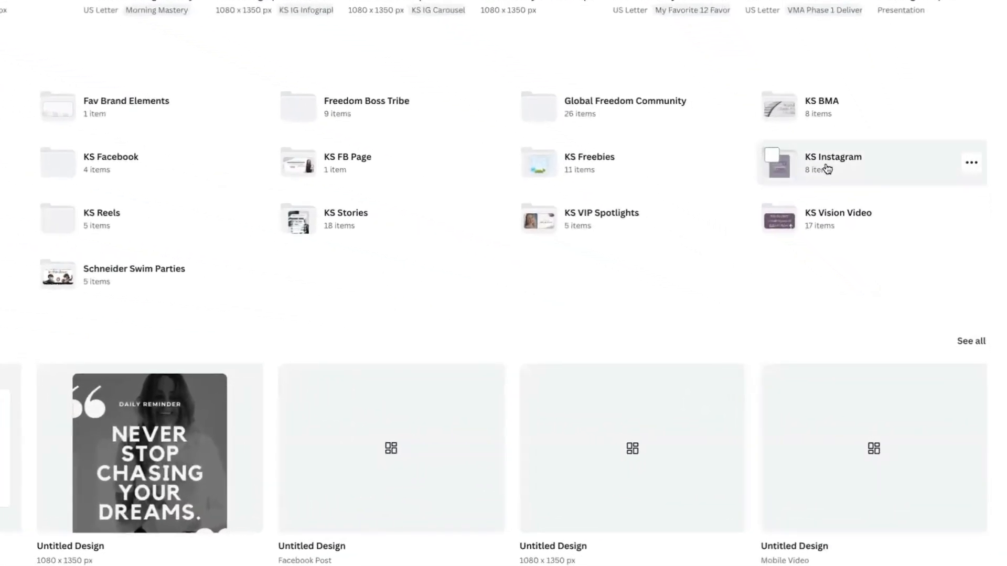
left_click(827, 169)
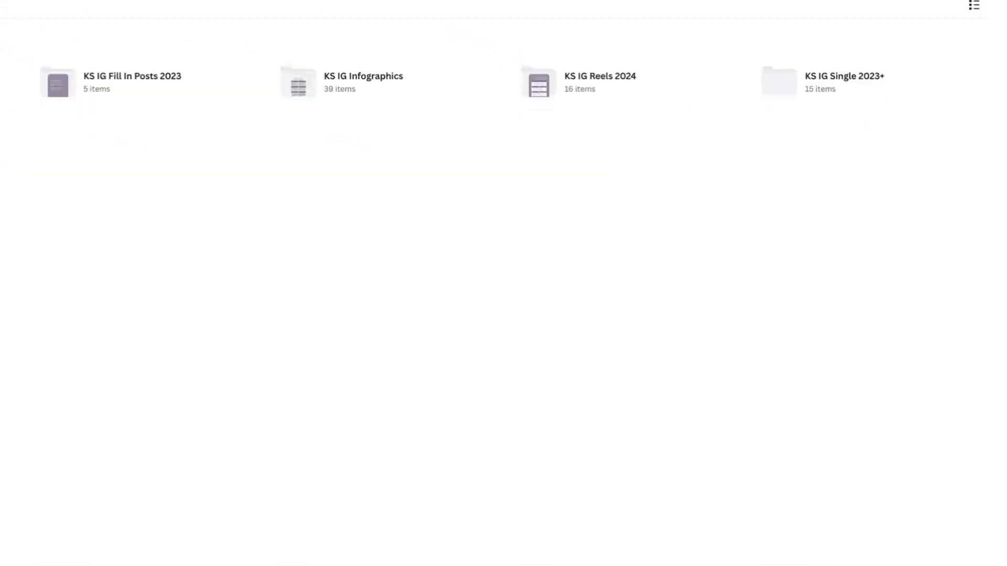